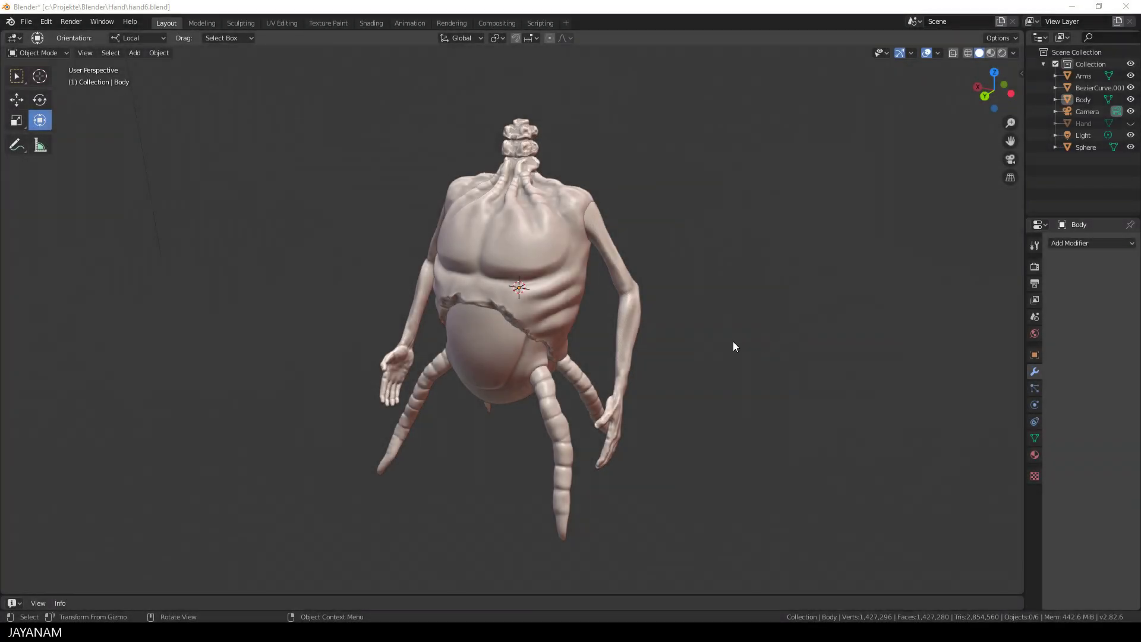
- Click through the legs and arms on the torso until the Body object is selected
middle_click_drag(744, 341, 537, 415)
left_click(555, 407)
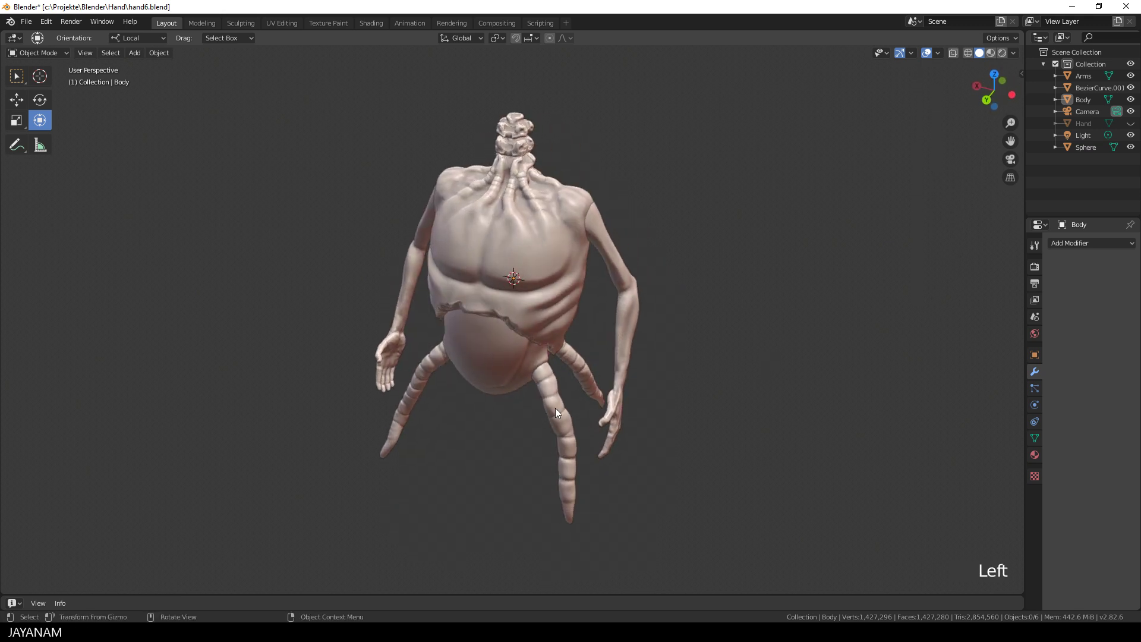
left_click(501, 364)
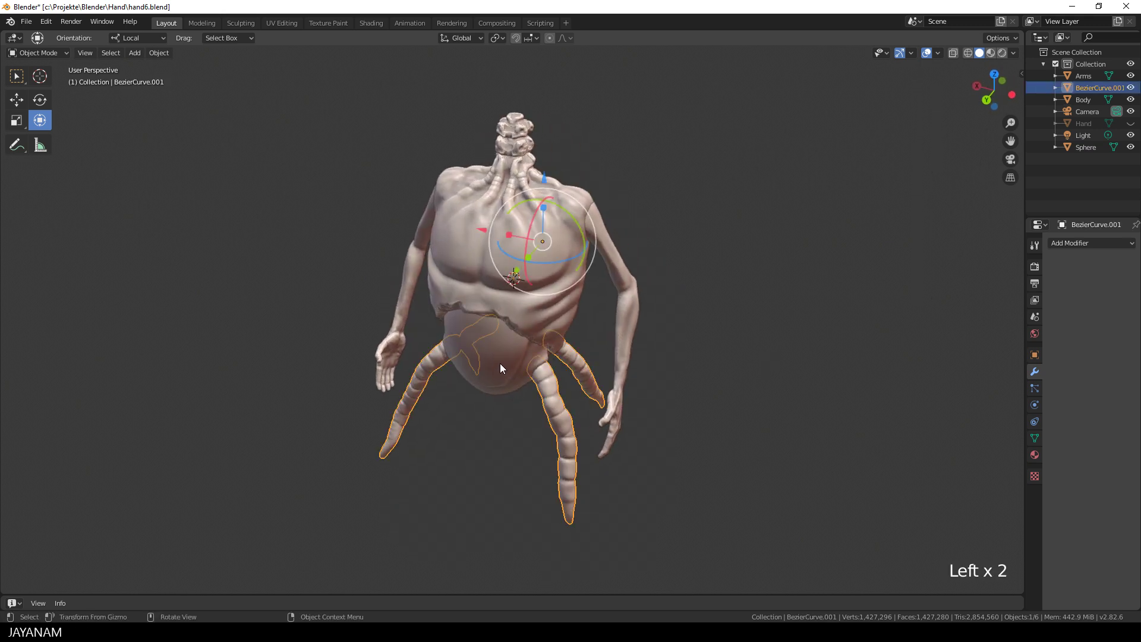
left_click(612, 257)
left_click(567, 228)
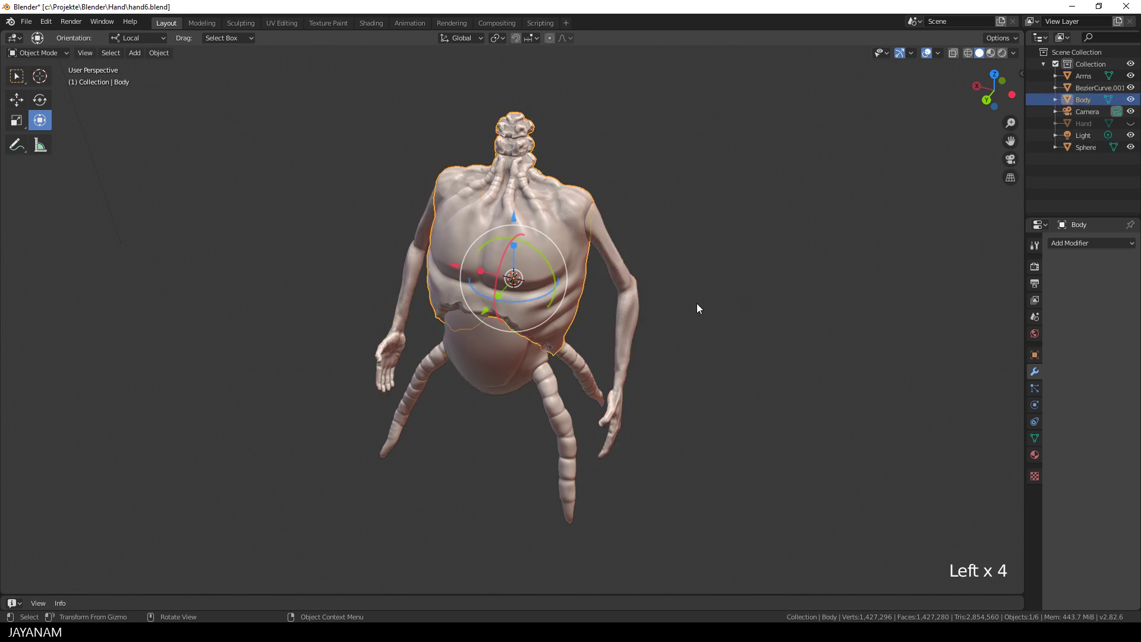
- Put the Body in Sculpt Mode and zoom to a Right Orthographic view of the neck tip
key("q")
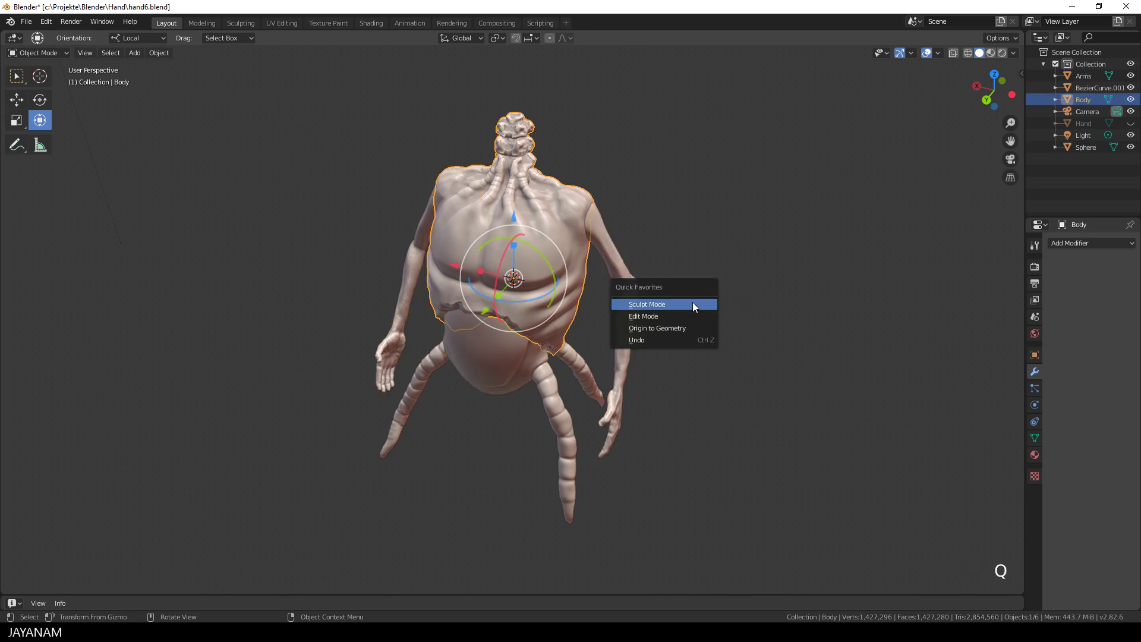
left_click(684, 304)
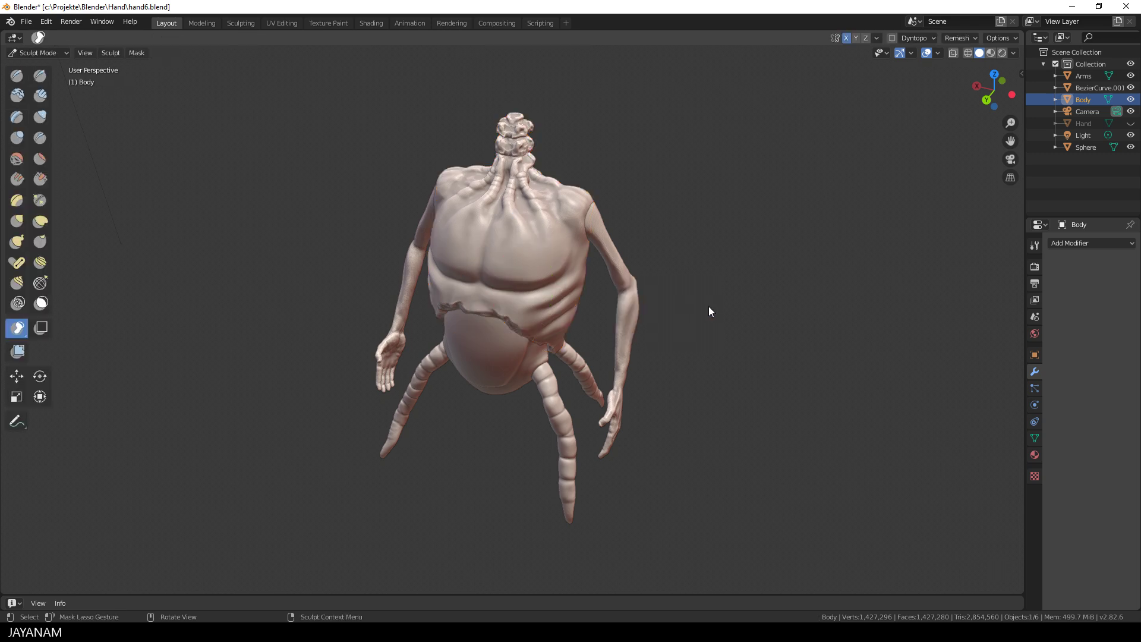
scroll(709, 305, "down", 2)
middle_click_drag(724, 312, 612, 250)
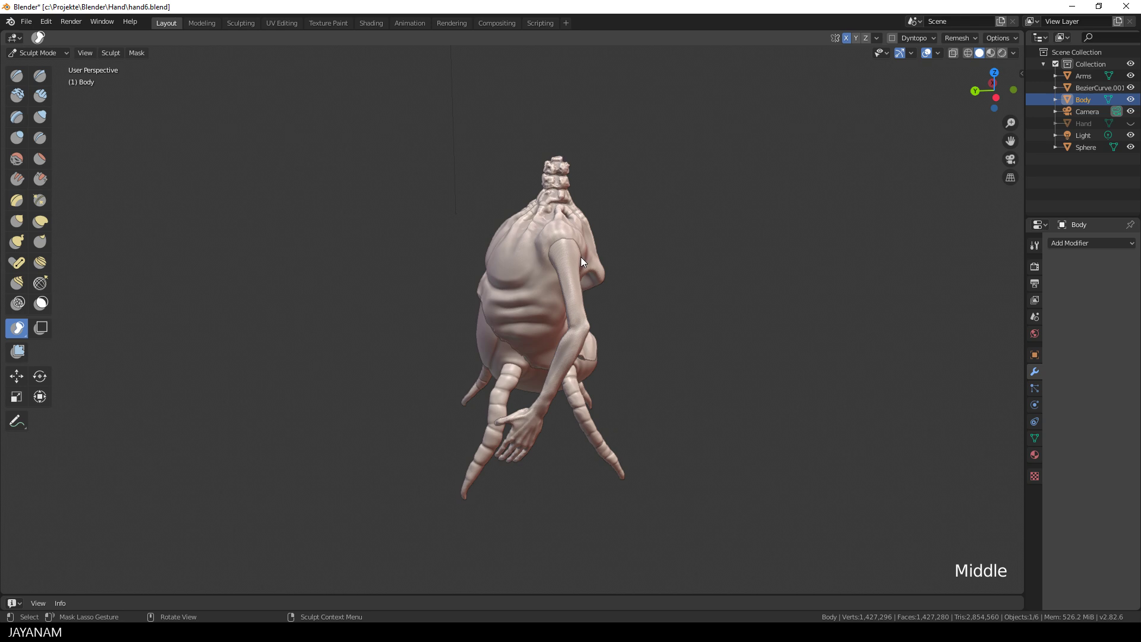
middle_click_drag(688, 287, 689, 281)
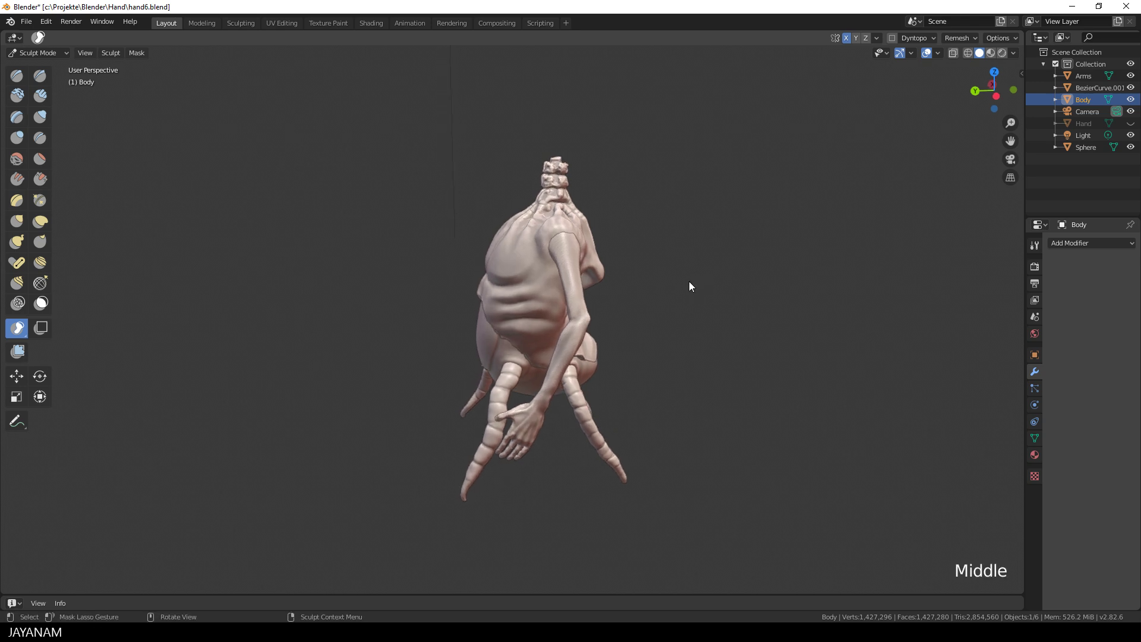
key("KP_3")
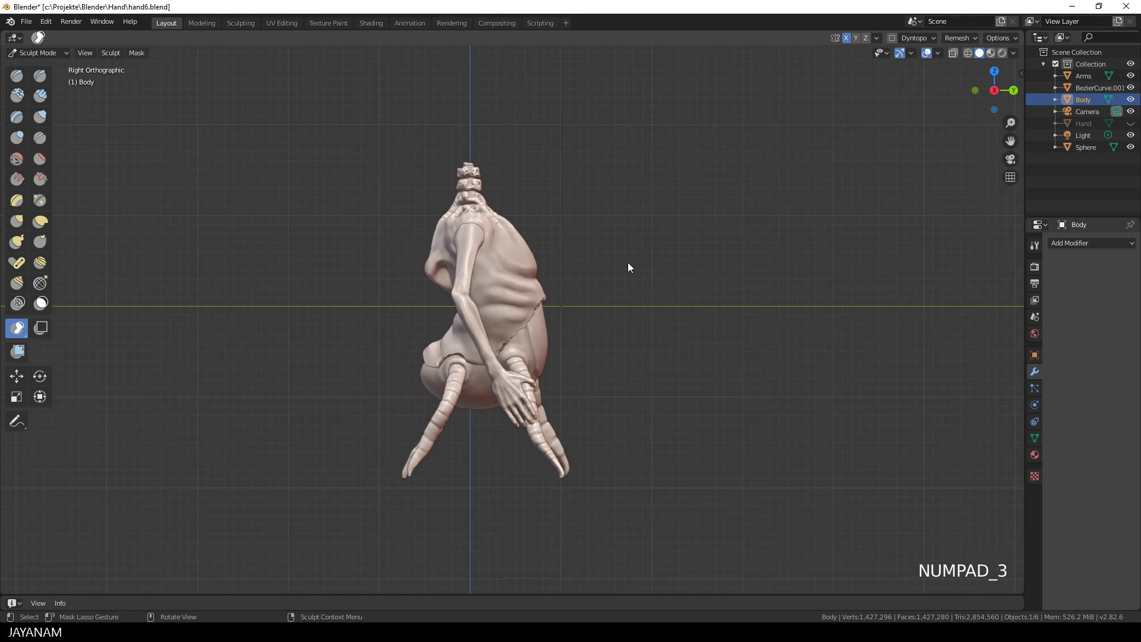
middle_click_drag(627, 265, 629, 333, "shift")
scroll(637, 235, "up", 3)
scroll(619, 291, "up", 5)
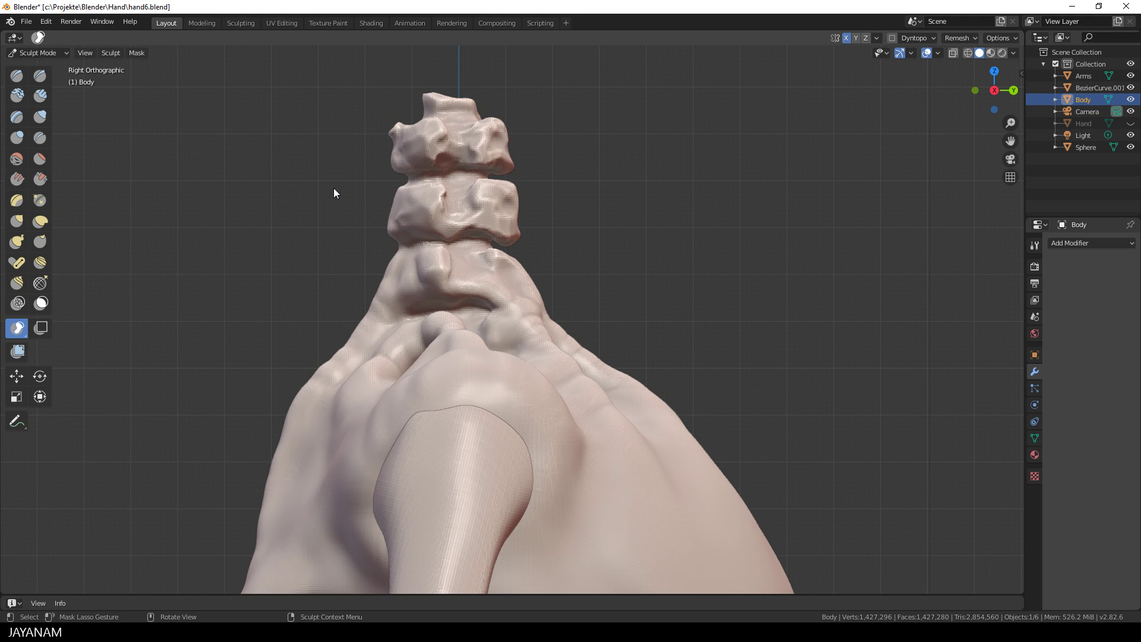
- Test the Grab brush on the neck tip's top chunk, then undo the deformation
key("g")
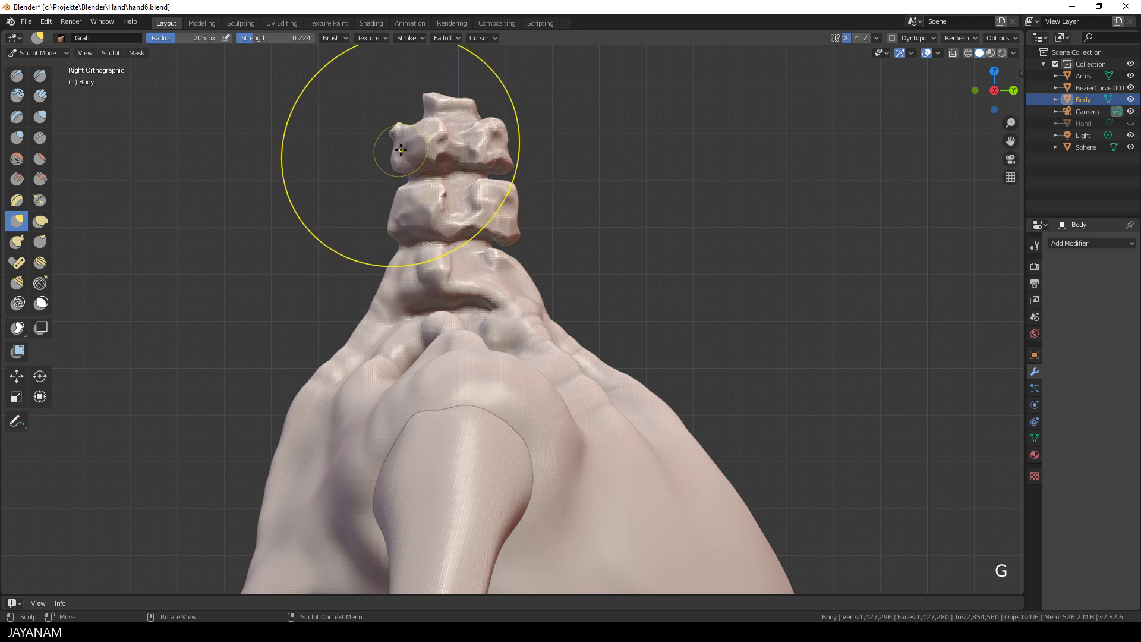
left_click_drag(403, 148, 404, 151)
key("ctrl+z")
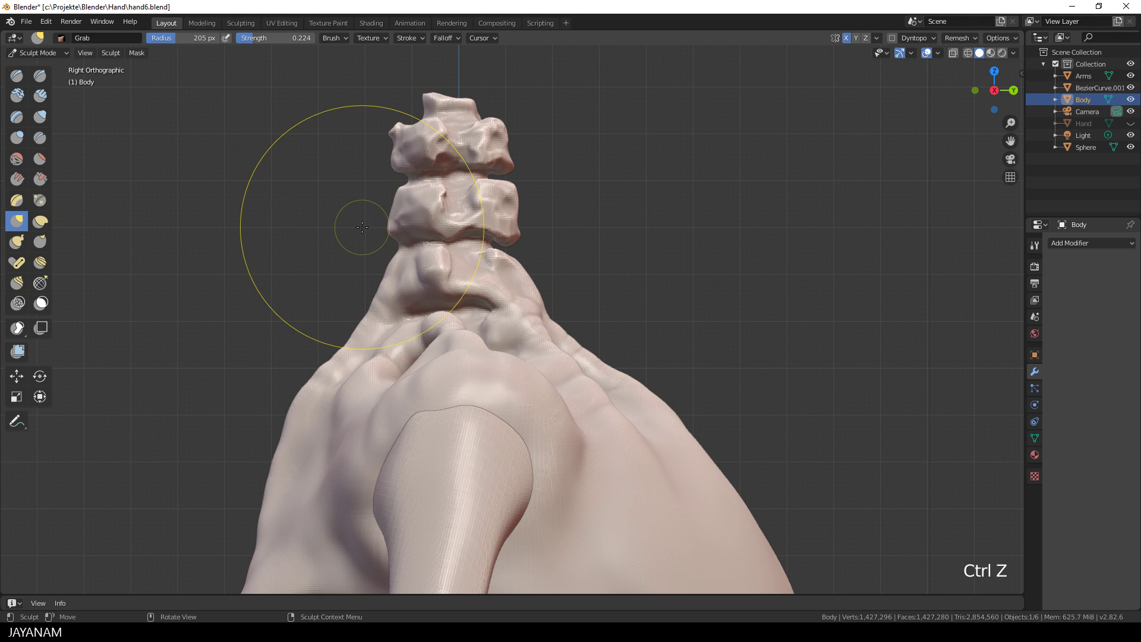
- Lasso-mask the neck tip's top chunk, invert the mask with Ctrl+I, and trim its edge
left_click(18, 333)
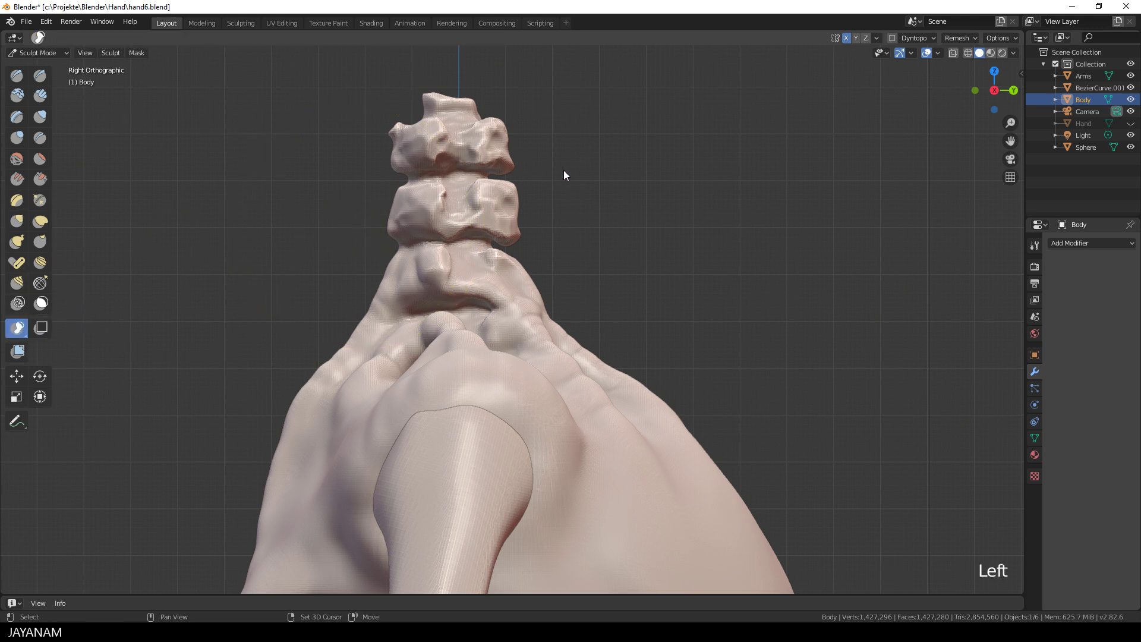
middle_click_drag(564, 169, 583, 268, "shift")
scroll(580, 264, "up", 2)
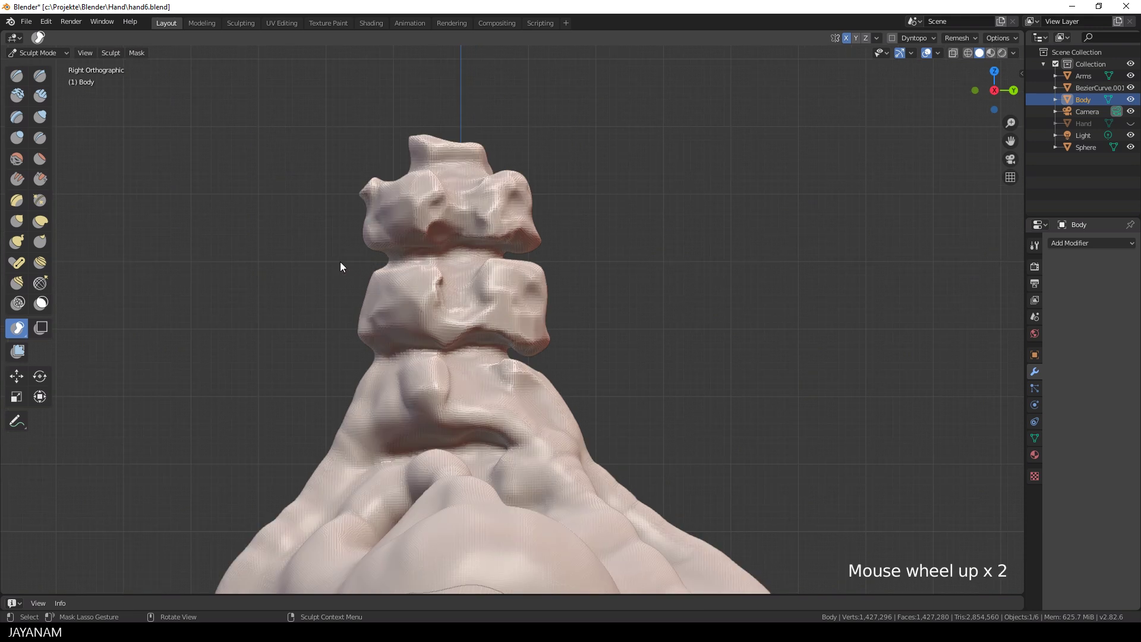
mouse_move(339, 267)
left_mouse_down()
mouse_move(509, 254)
mouse_move(565, 160)
mouse_move(226, 111)
mouse_move(232, 261)
left_mouse_up()
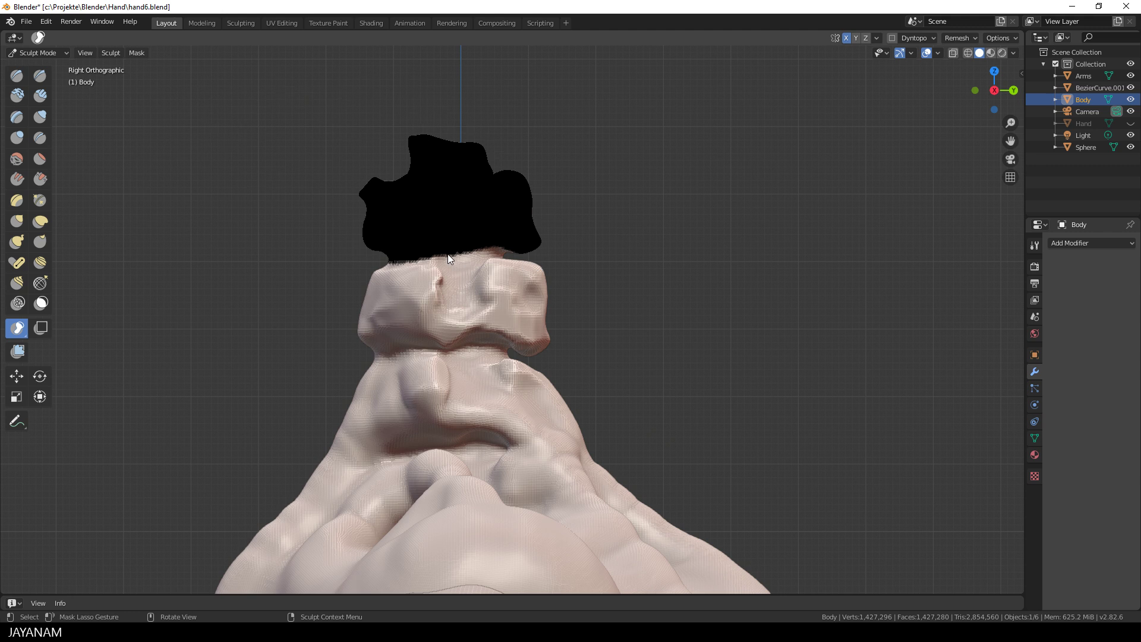
mouse_move(447, 256)
left_mouse_down()
mouse_move(558, 214)
mouse_move(393, 79)
mouse_move(175, 138)
left_mouse_up()
key("ctrl+i")
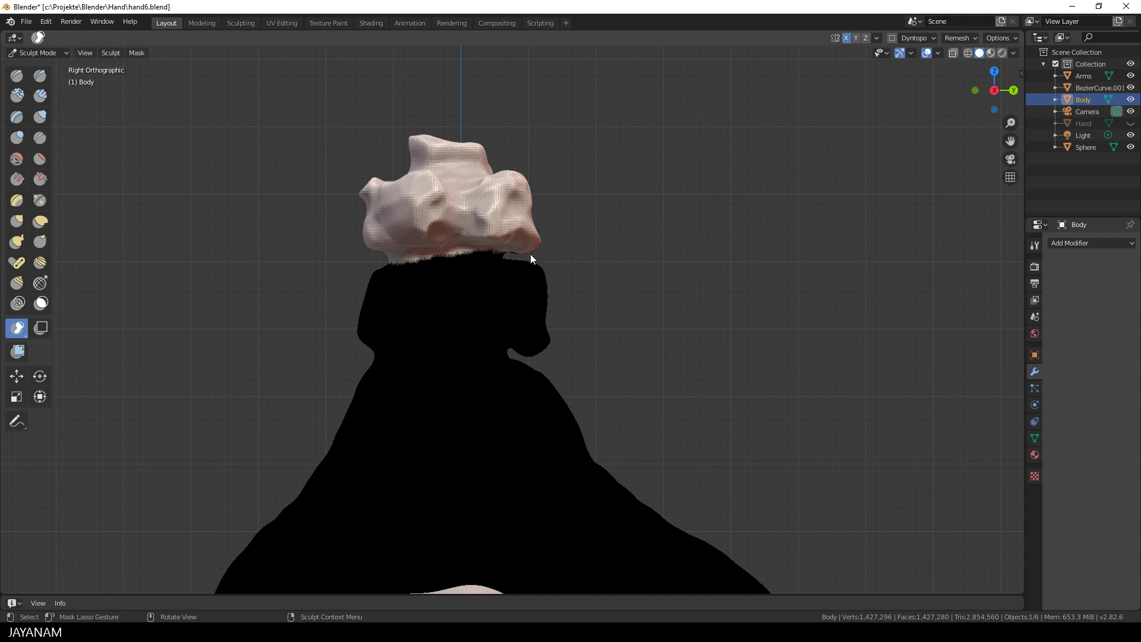
mouse_move(467, 243)
left_mouse_down("ctrl")
mouse_move(499, 241)
mouse_move(516, 257)
mouse_move(565, 205)
left_mouse_up("ctrl")
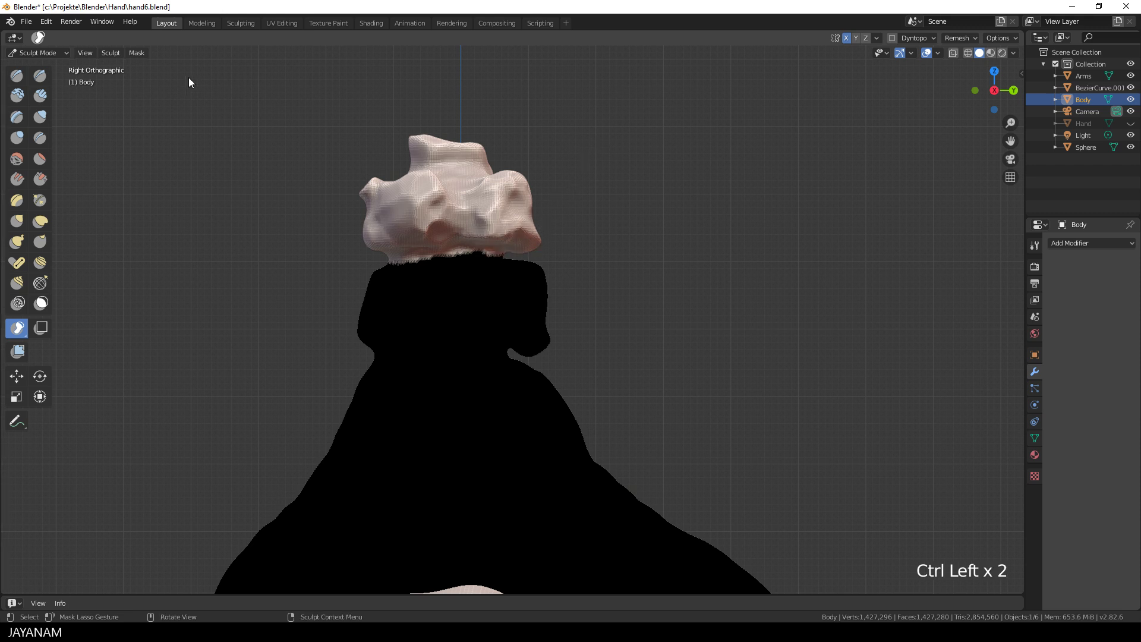
- Apply Smooth Mask to soften the mask edge below the neck tip
left_click(134, 53)
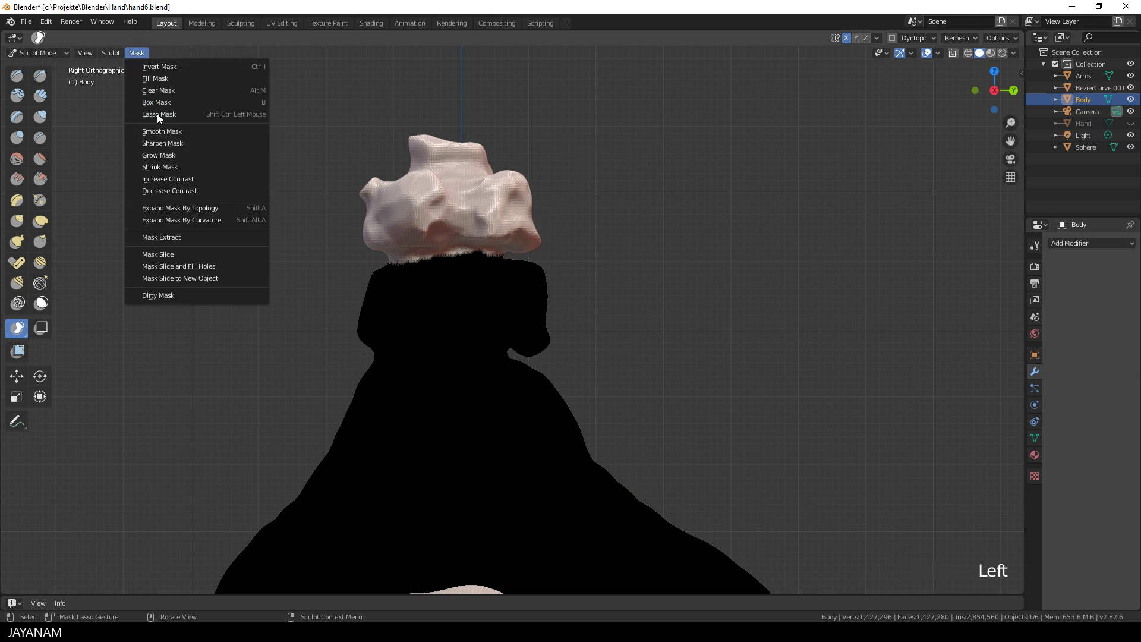
left_click(180, 131)
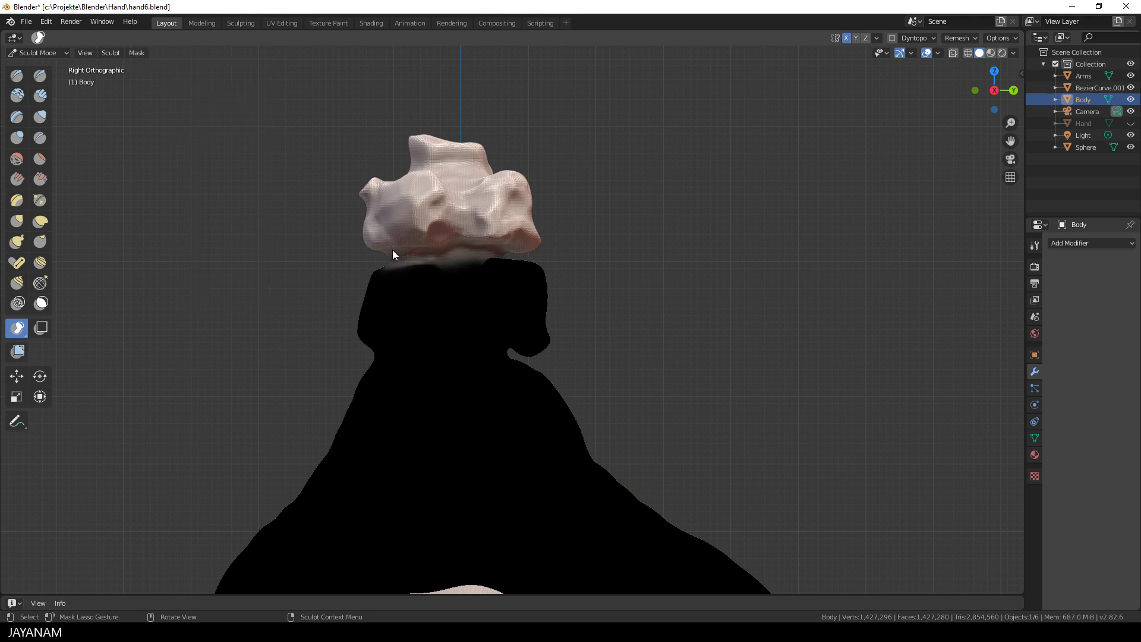
scroll(656, 258, "down", 2)
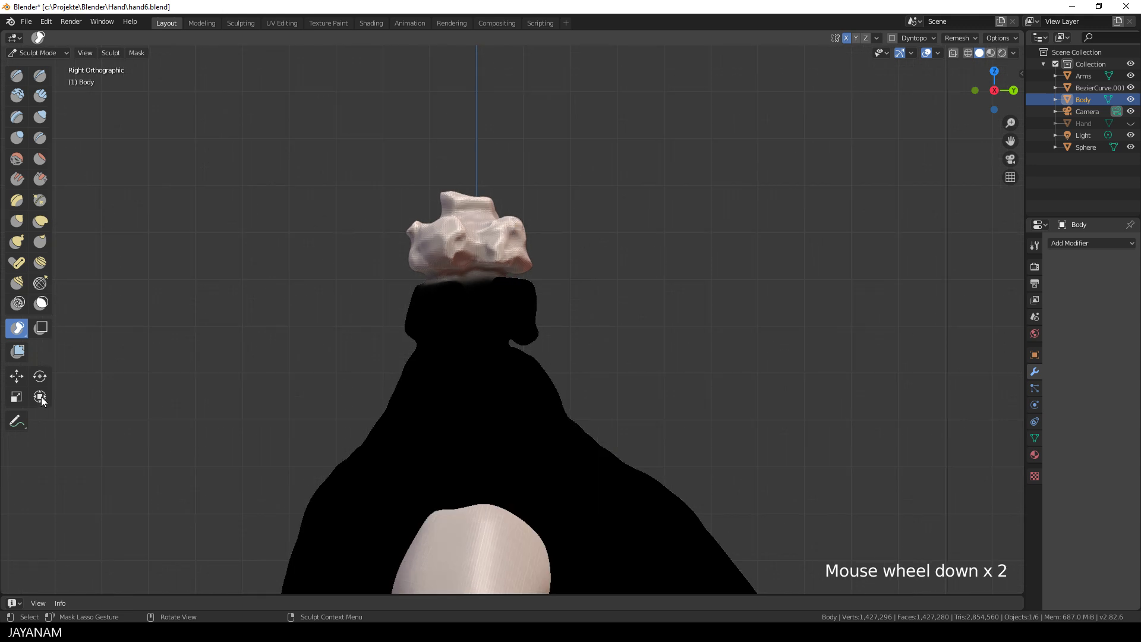
- Activate the Rotate tool and reframe the view with the neck tip higher
left_click(40, 375)
scroll(616, 337, "down", 2)
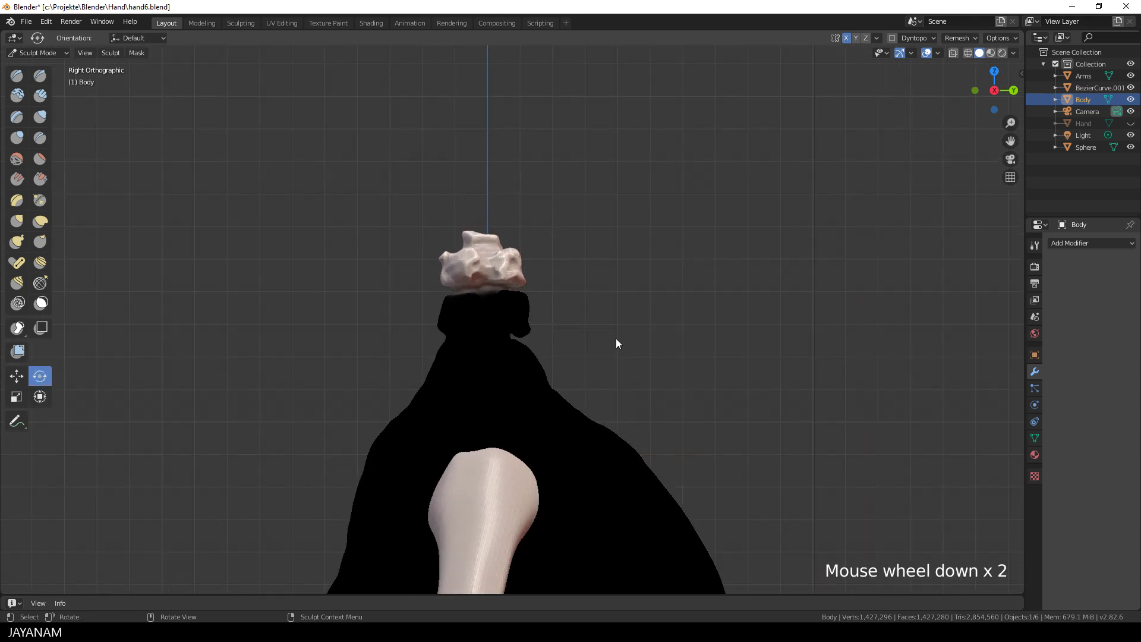
middle_click_drag(629, 340, 623, 225, "shift")
scroll(615, 261, "down", 2)
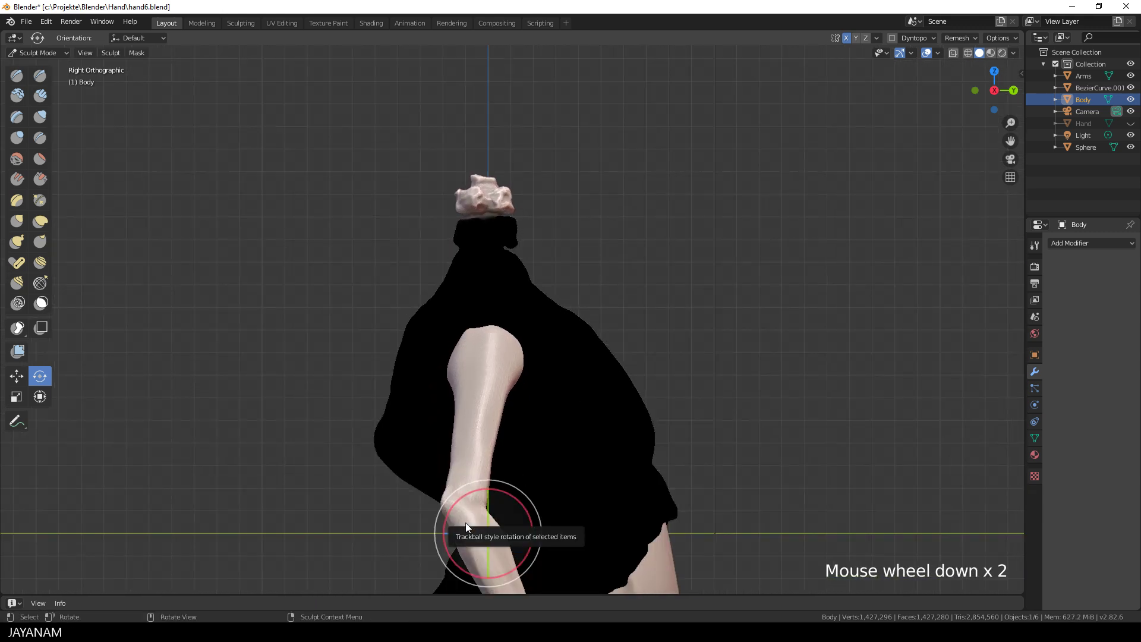
- Set the pivot to the mask border and tilt the neck tip about 7.6°
left_click(111, 53)
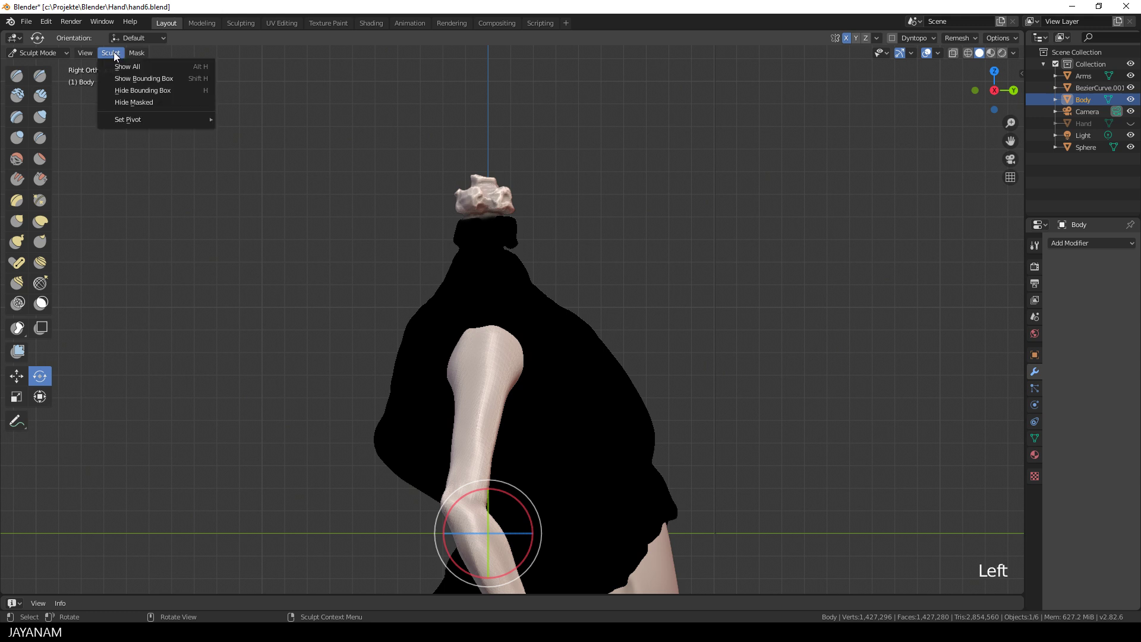
mouse_move(136, 119)
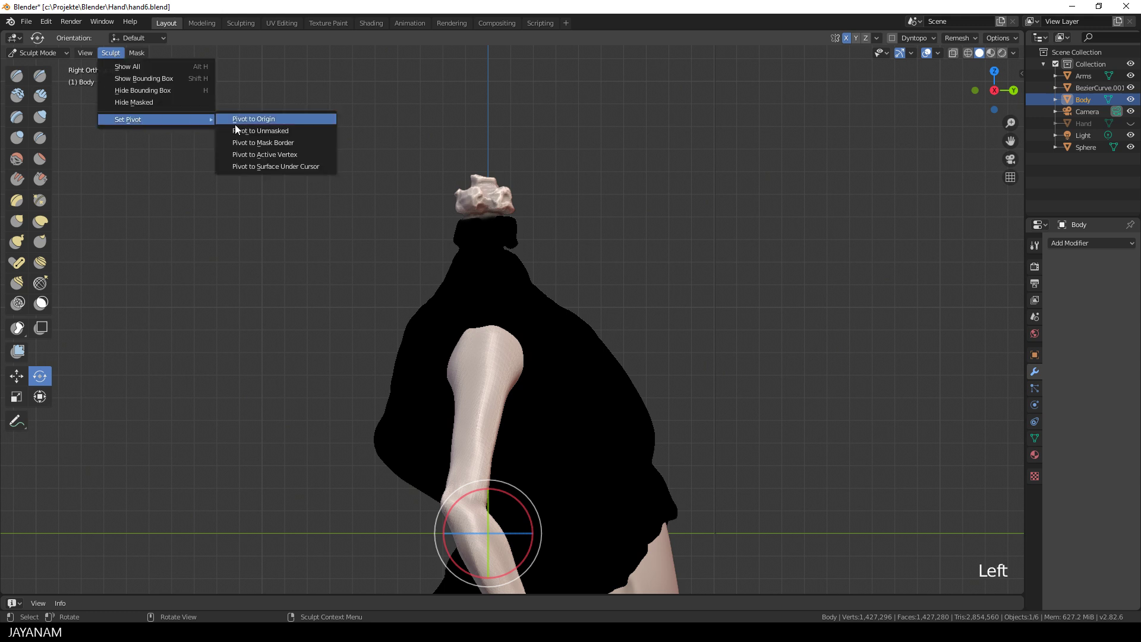
key("Return")
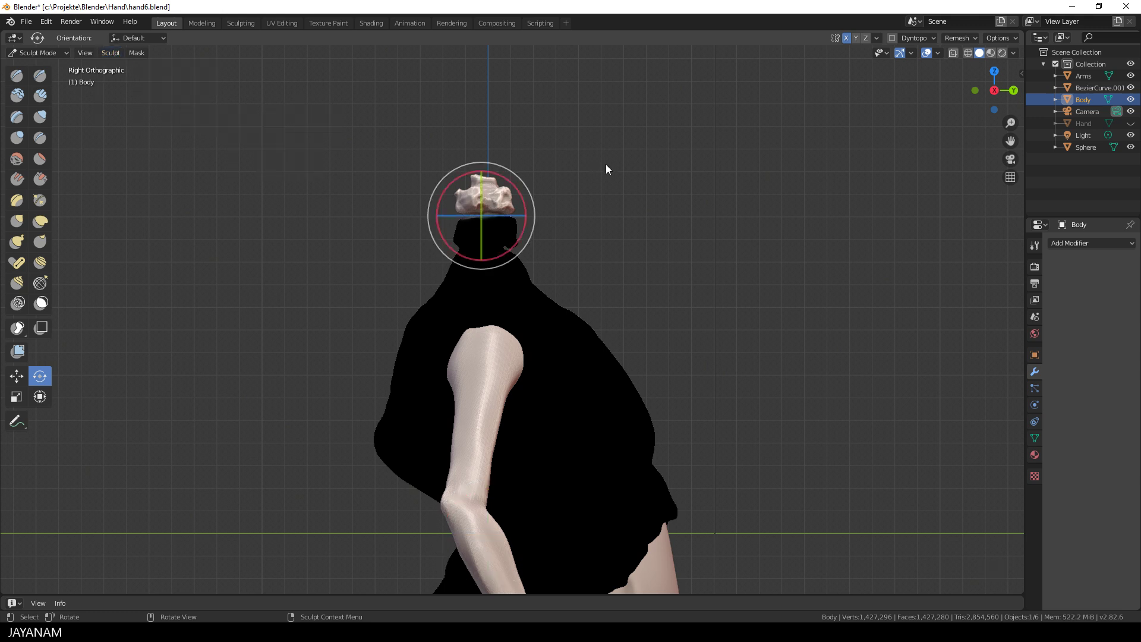
middle_click_drag(593, 180, 593, 234, "shift")
scroll(593, 234, "up", 4)
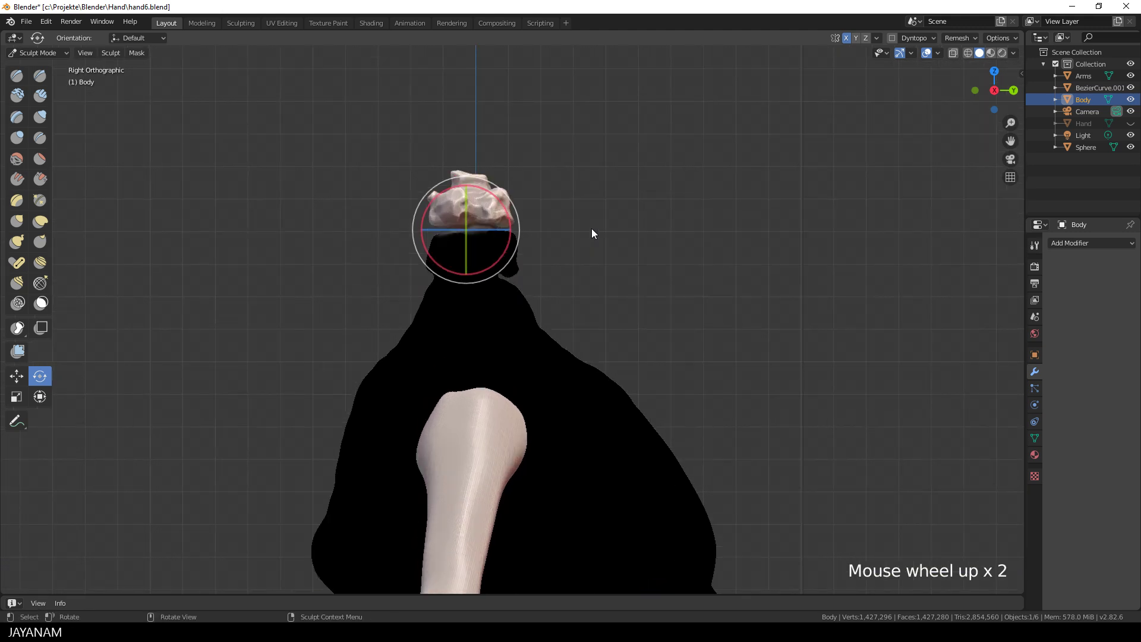
mouse_move(431, 140)
left_mouse_down()
mouse_move(417, 140)
mouse_move(427, 140)
left_mouse_up()
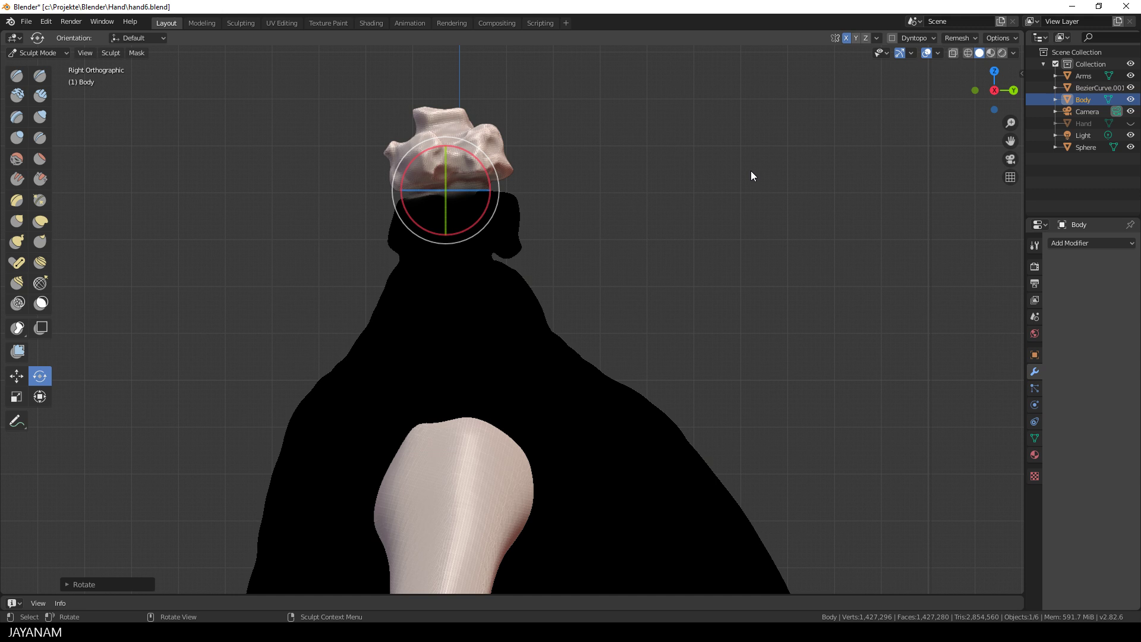
- Clear the mask with Alt+M, pick the Draw brush, and orbit to the creature's front
key("alt+m")
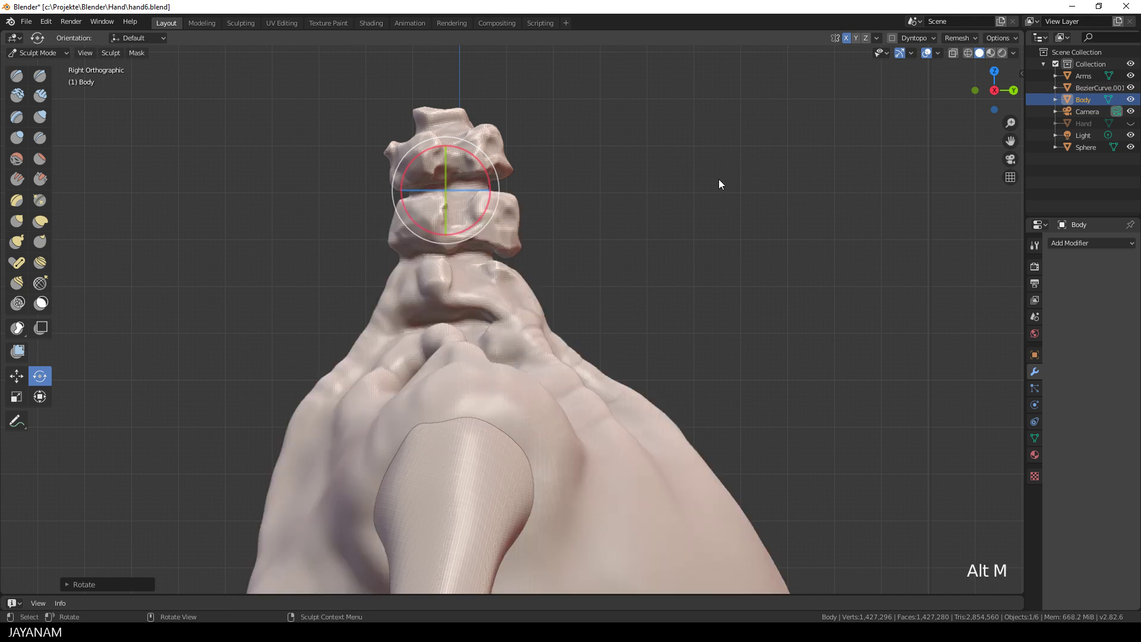
scroll(750, 170, "down", 3)
left_click(17, 75)
scroll(476, 297, "down", 2)
middle_click_drag(476, 297, 511, 297)
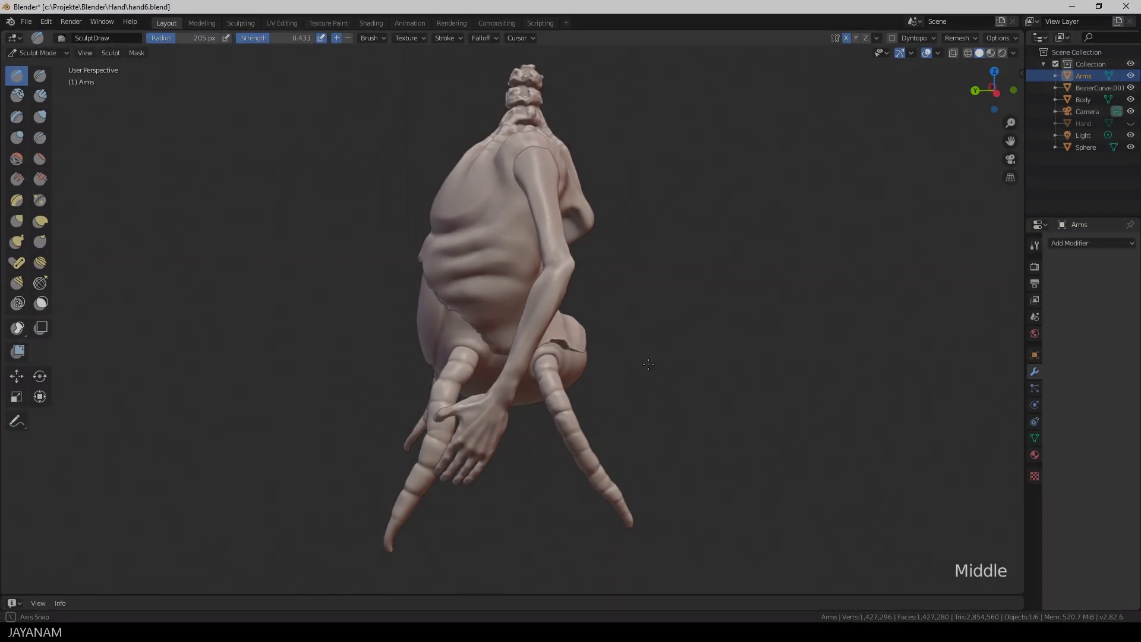
middle_click_drag(653, 374, 739, 369)
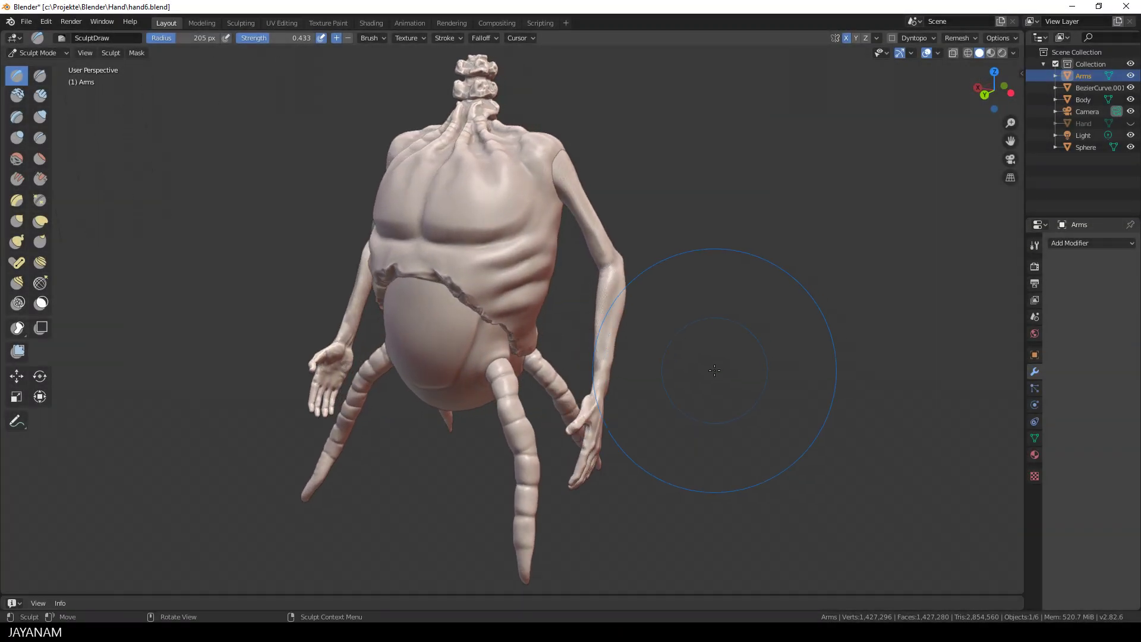
- Try a lasso mask on the hands and forearms, undo it, then start Expand Mask along the arm
left_click(17, 328)
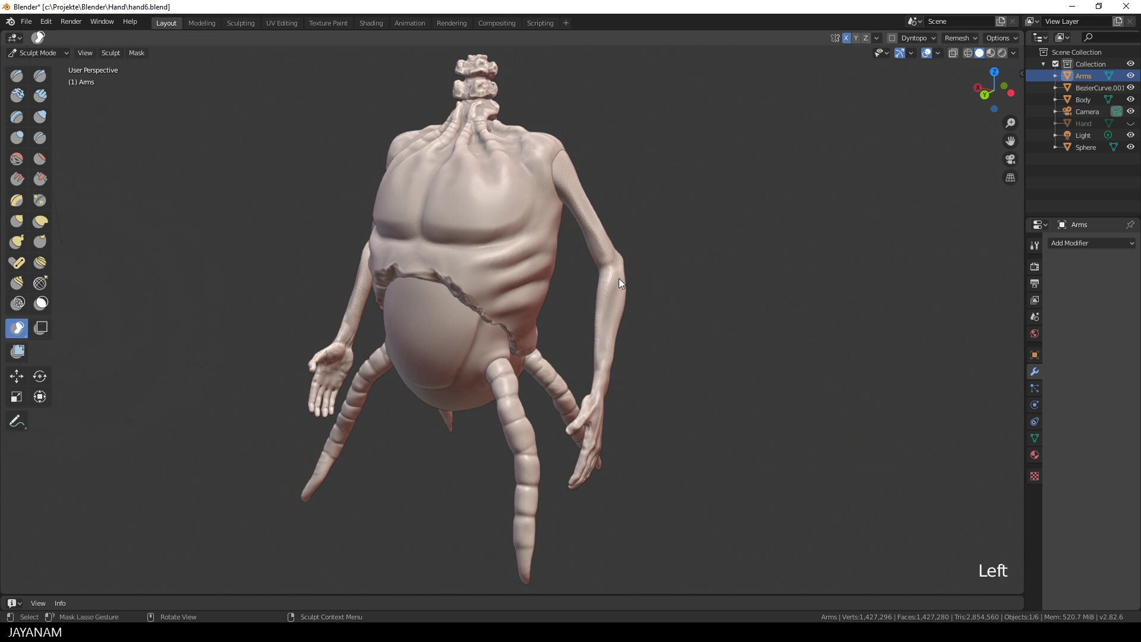
left_click(586, 285)
mouse_move(586, 285)
left_mouse_down()
mouse_move(675, 515)
mouse_move(473, 503)
left_mouse_up()
middle_click_drag(802, 464, 775, 456)
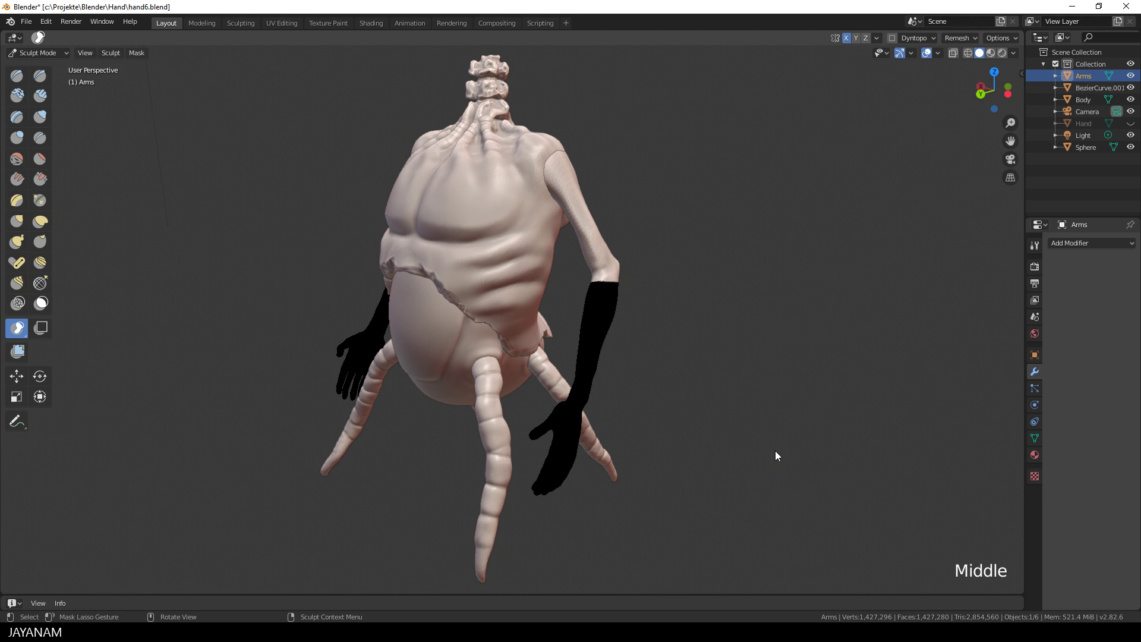
key("ctrl+z")
mouse_move(775, 455)
middle_mouse_down()
mouse_move(748, 449)
mouse_move(724, 466)
middle_mouse_up()
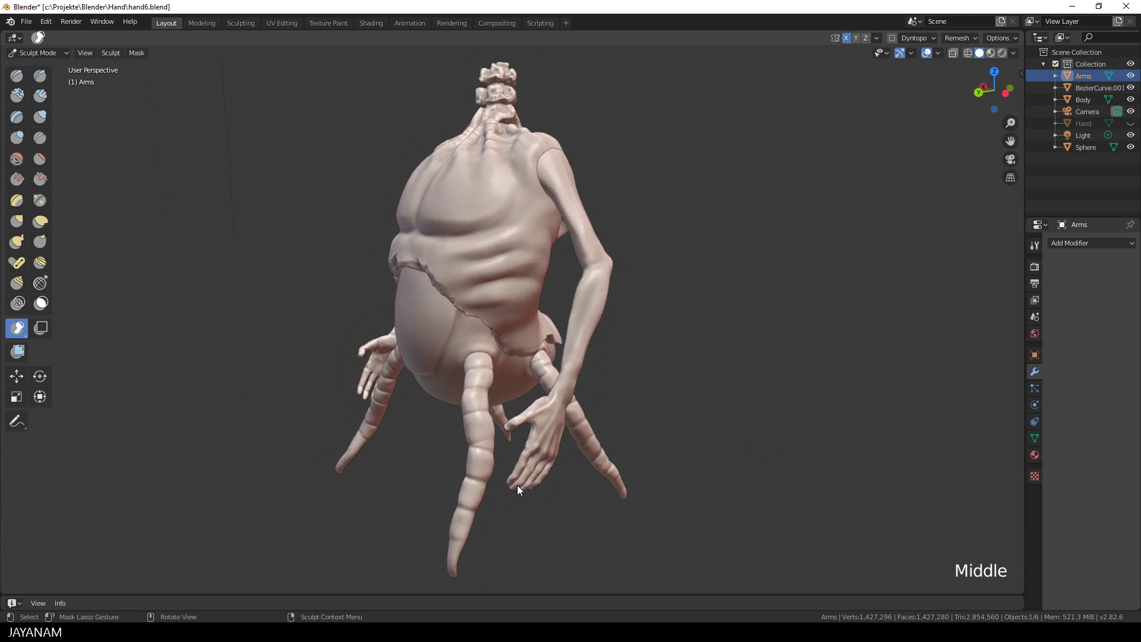
key("shift+a")
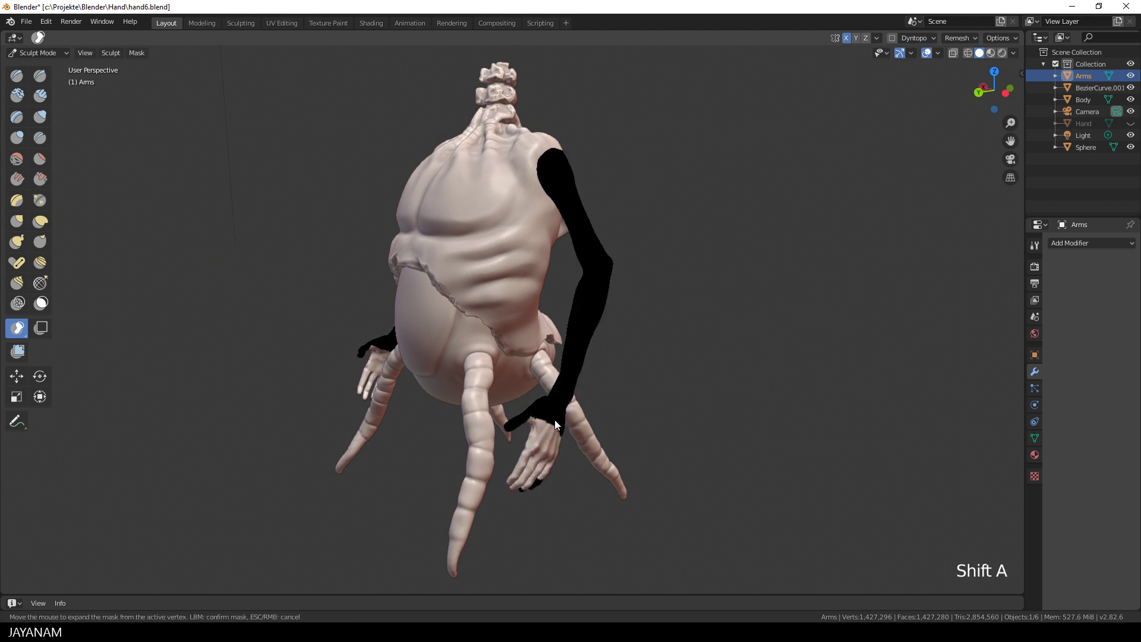
- Confirm the expanded mask at the upper arm and apply Smooth Mask to it
left_click(597, 269)
key("q")
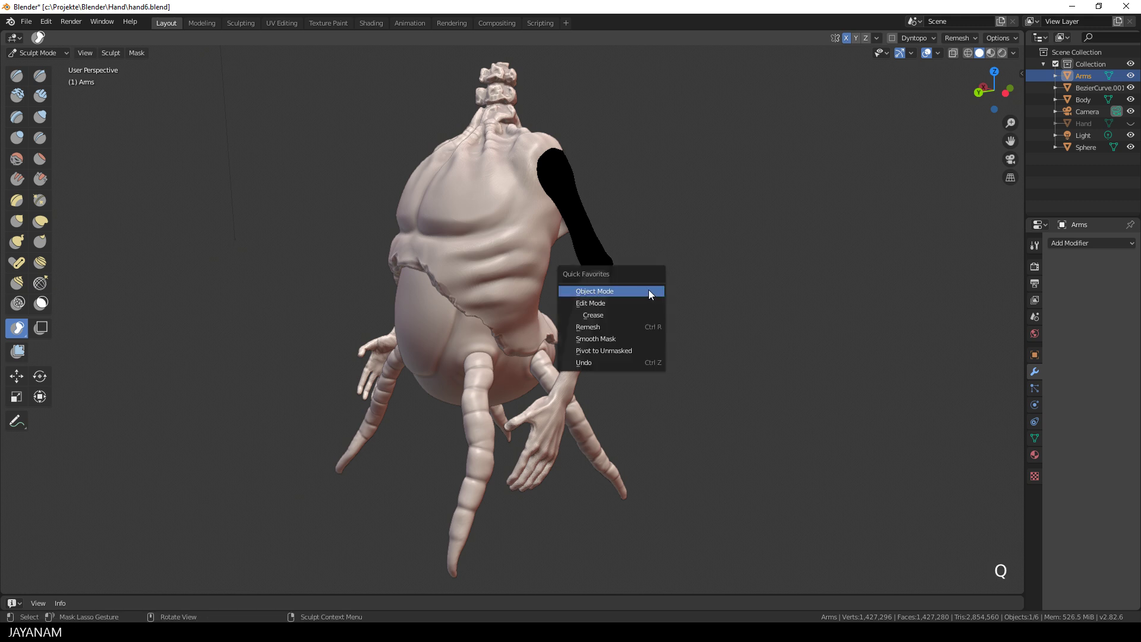
left_click(616, 338)
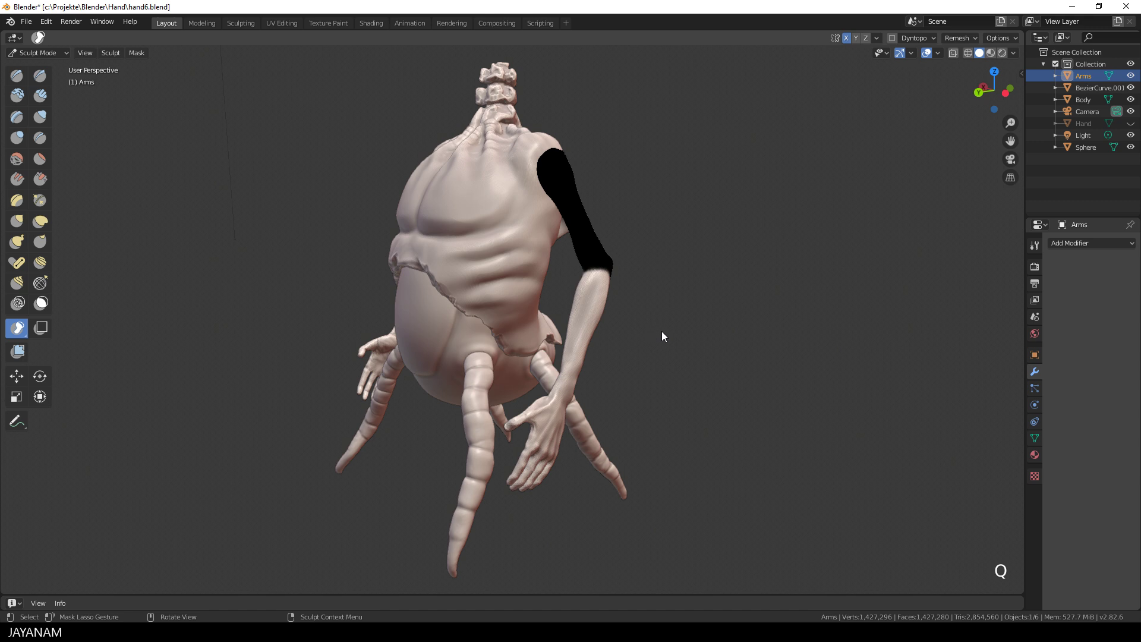
middle_click_drag(662, 331, 490, 329)
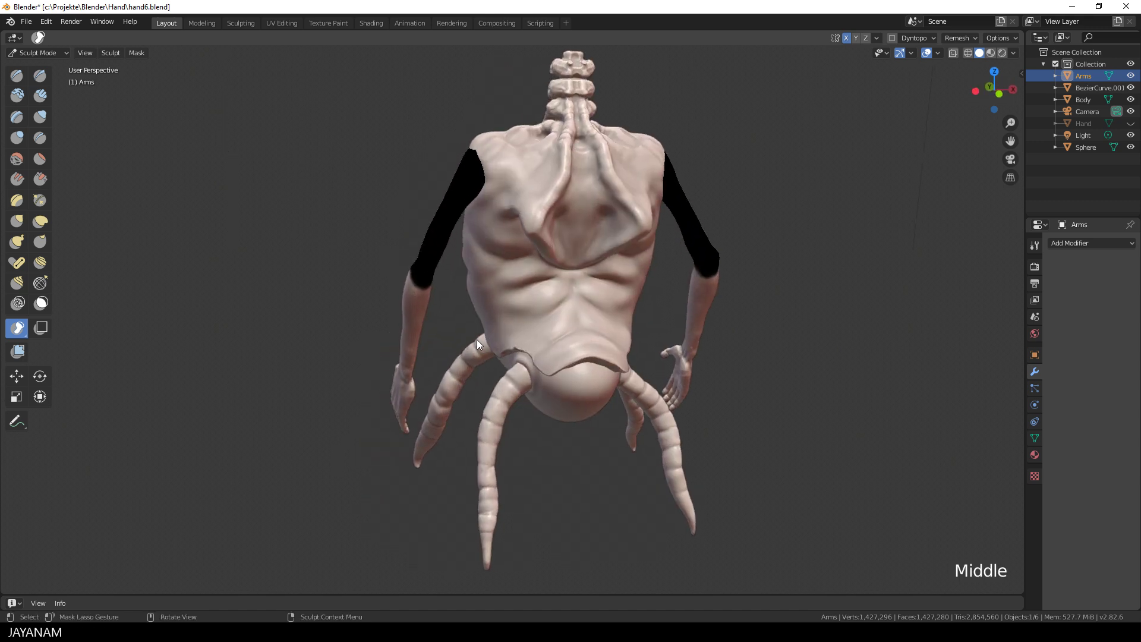
scroll(475, 337, "up", 2)
- With a 47 px Mask brush, erase stray mask on both arms so it ends above the elbow
left_click(41, 303)
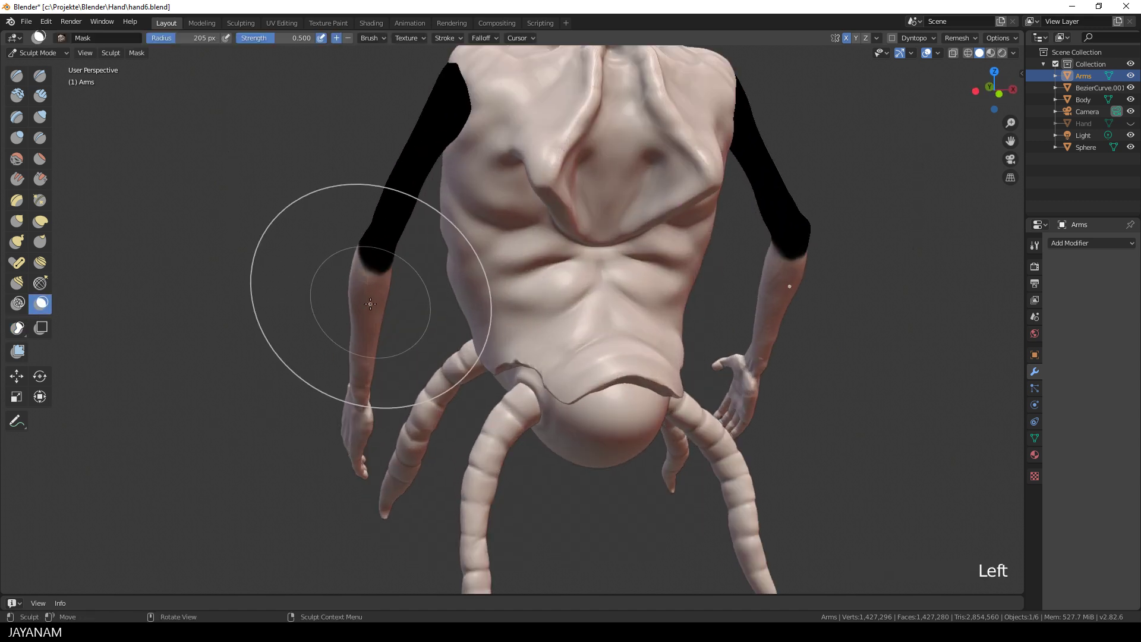
key("f")
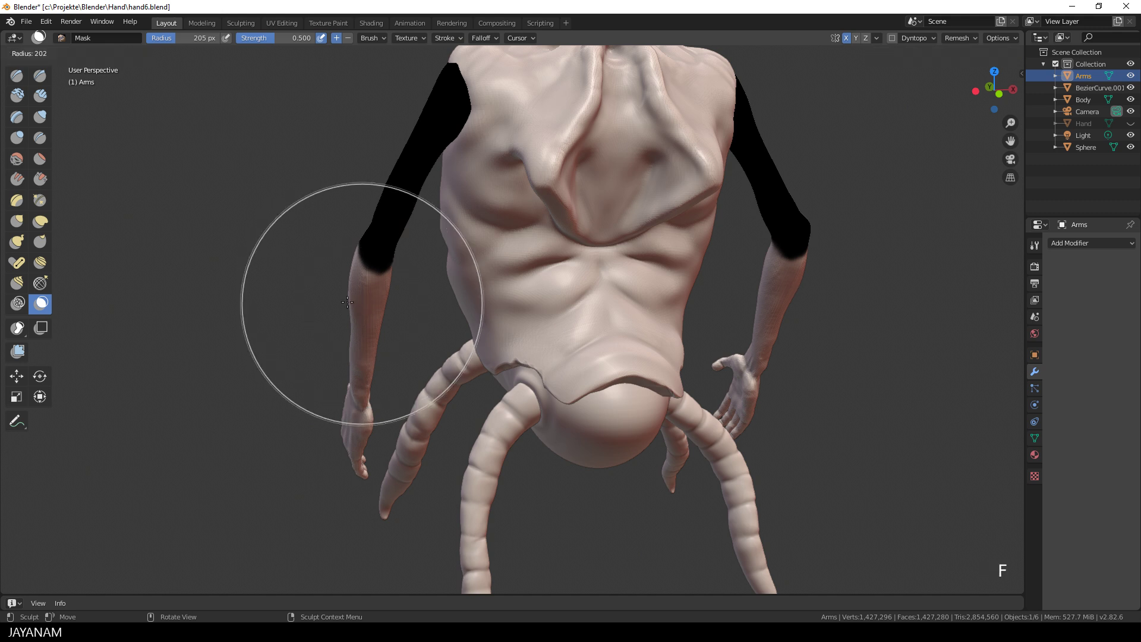
left_click(268, 298)
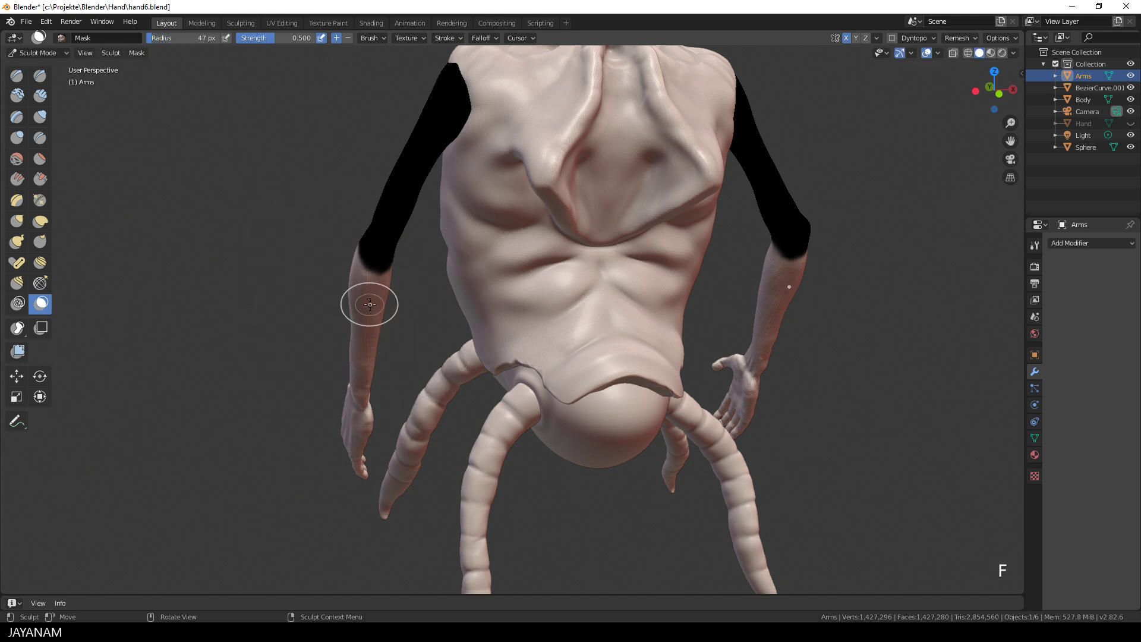
left_click_drag(348, 271, 365, 265, "ctrl")
middle_click_drag(365, 259, 526, 299)
mouse_move(612, 306)
left_mouse_down("ctrl")
mouse_move(659, 297)
mouse_move(579, 307)
mouse_move(604, 301)
left_mouse_up("ctrl")
scroll(601, 332, "down", 3)
mouse_move(599, 356)
middle_mouse_down()
mouse_move(586, 350)
mouse_move(604, 354)
middle_mouse_up()
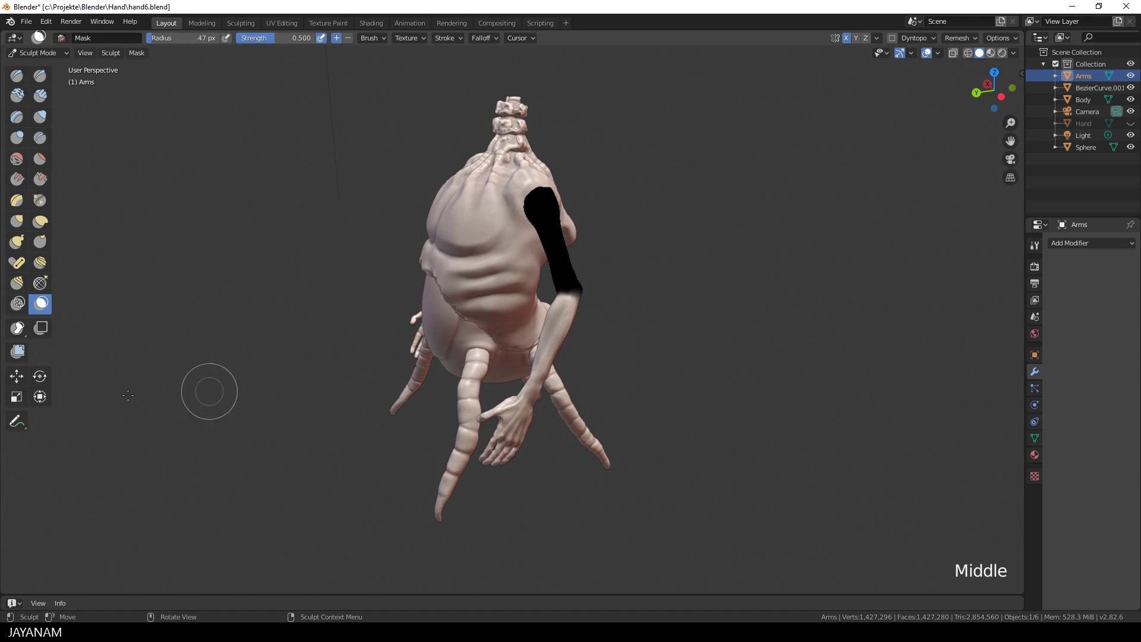
- Select the Rotate tool and set the pivot to the mask border
left_click(40, 376)
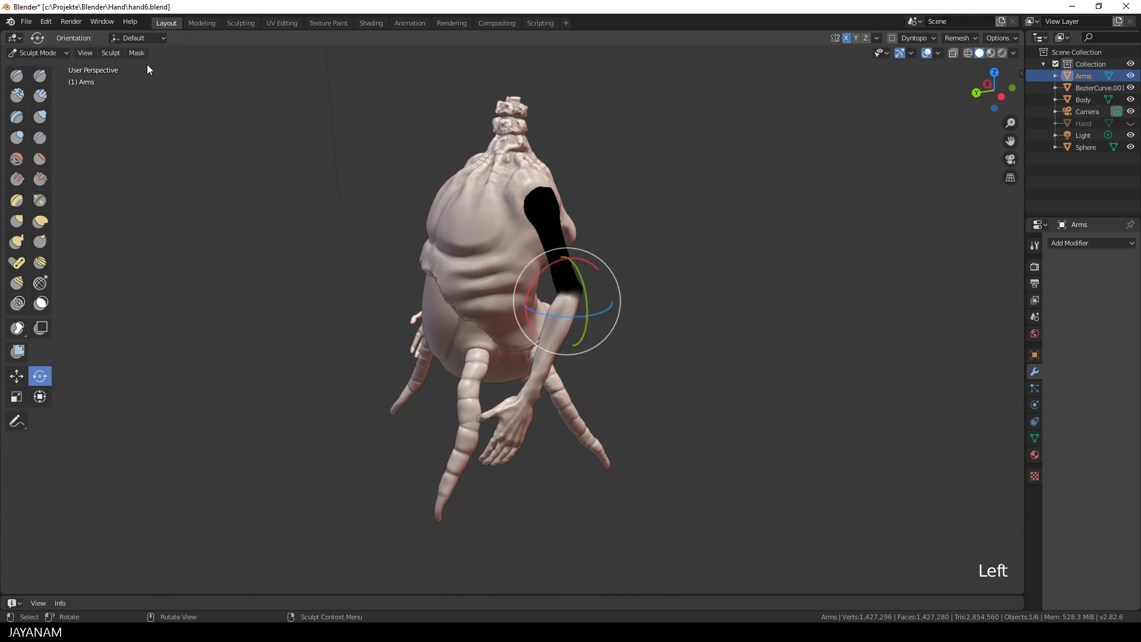
left_click(110, 52)
mouse_move(134, 120)
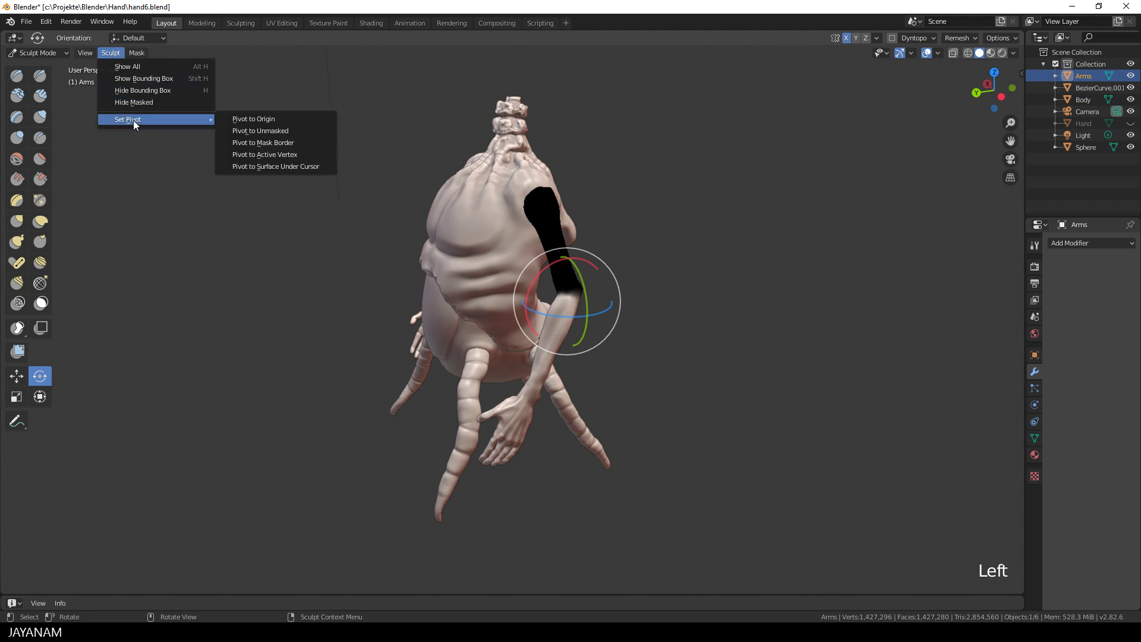
left_click(265, 142)
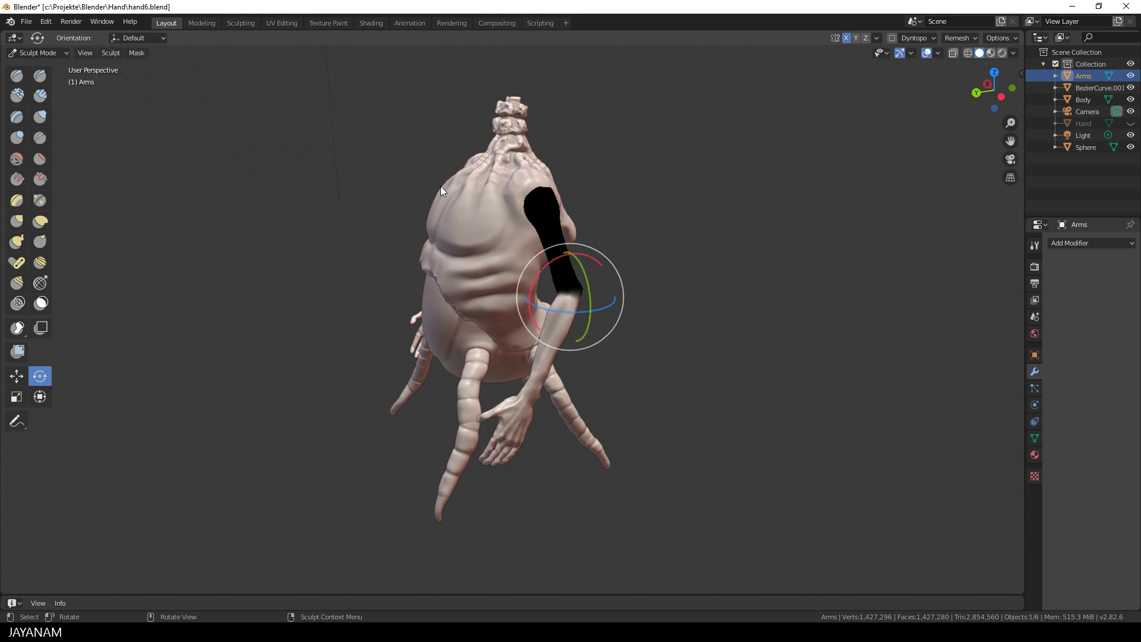
- Bend the forearms at the elbows toward the body, then clear the arm mask
middle_click_drag(439, 187, 419, 186)
mouse_move(521, 273)
left_mouse_down()
mouse_move(500, 277)
mouse_move(535, 274)
left_mouse_up()
middle_click_drag(538, 272, 657, 289)
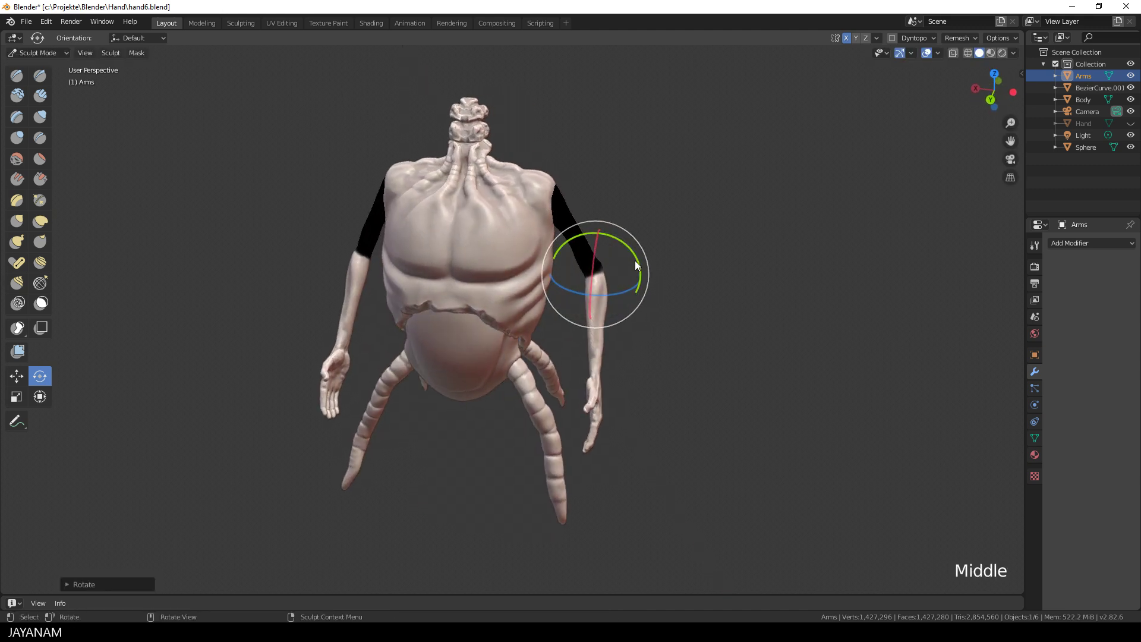
mouse_move(634, 262)
left_mouse_down()
mouse_move(624, 252)
mouse_move(639, 262)
left_mouse_up()
mouse_move(639, 263)
middle_mouse_down()
mouse_move(690, 311)
mouse_move(652, 315)
middle_mouse_up()
key("alt+m")
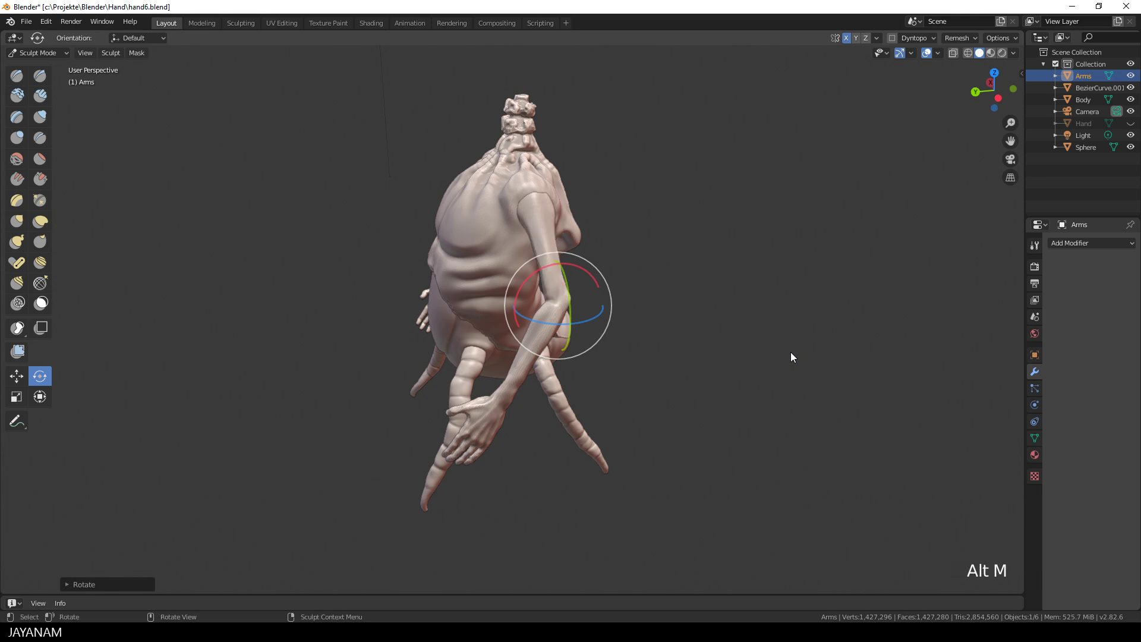
- Smooth the bent elbow with the Draw brush held in Shift-smooth mode
left_click(19, 78)
middle_click_drag(632, 374, 677, 377)
scroll(677, 380, "up", 4)
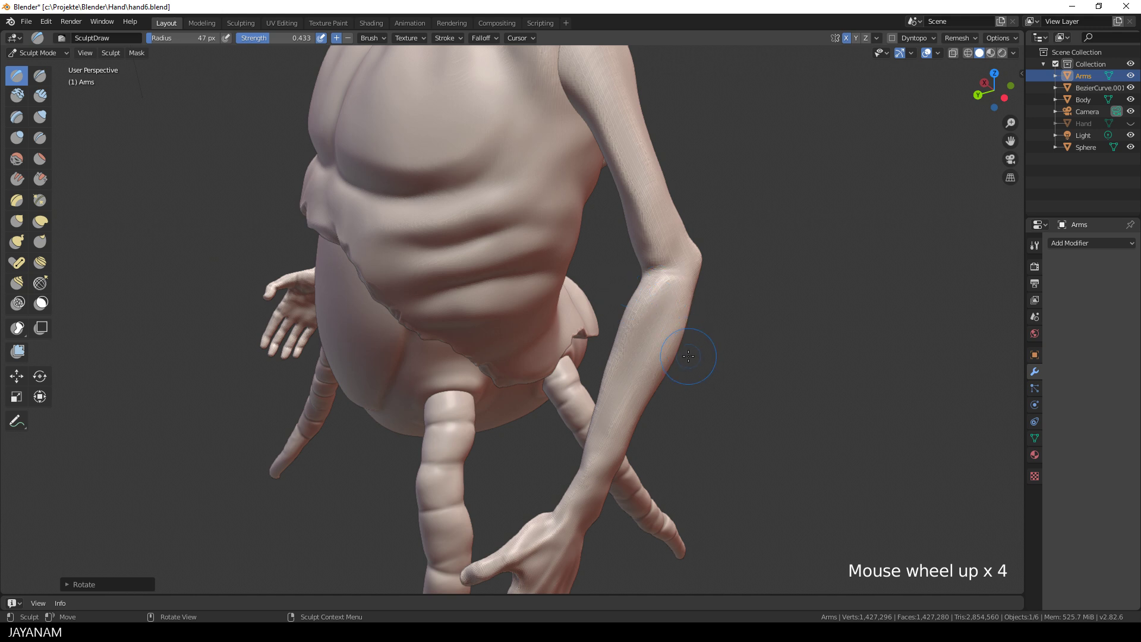
left_click_drag(660, 287, 719, 280, "shift")
scroll(708, 323, "down", 3)
mouse_move(708, 323)
middle_mouse_down()
mouse_move(677, 249)
mouse_move(661, 275)
mouse_move(692, 224)
mouse_move(671, 285)
mouse_move(630, 315)
middle_mouse_up()
scroll(671, 299, "up", 2)
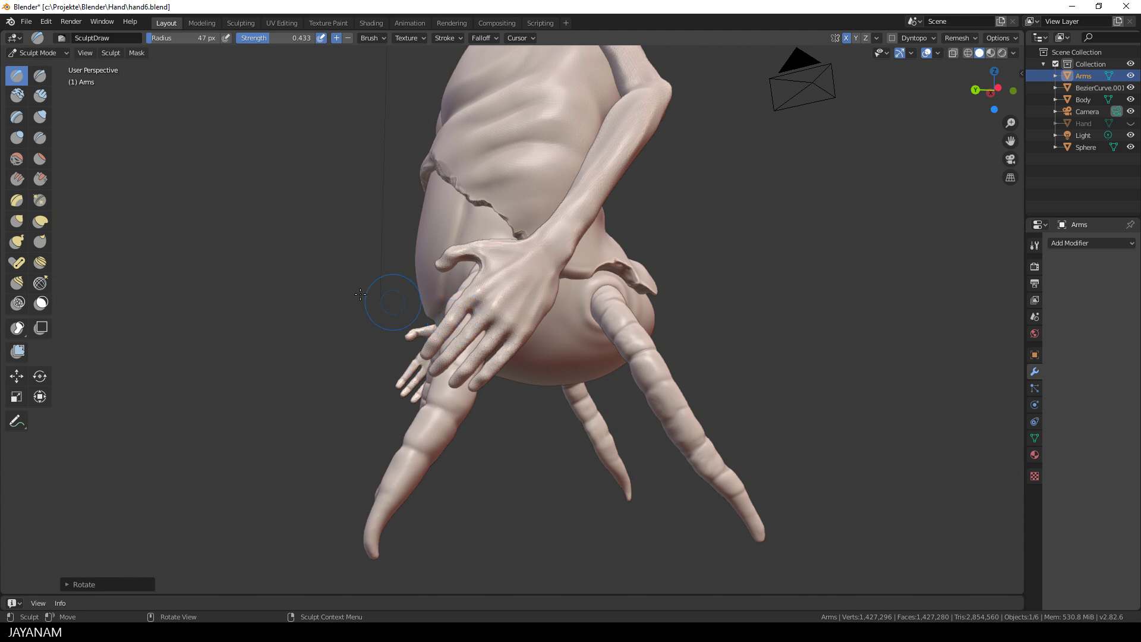
- With a 92 px Pose brush, bend the fingers toward the leg, then resize it to 116 px
left_click(17, 264)
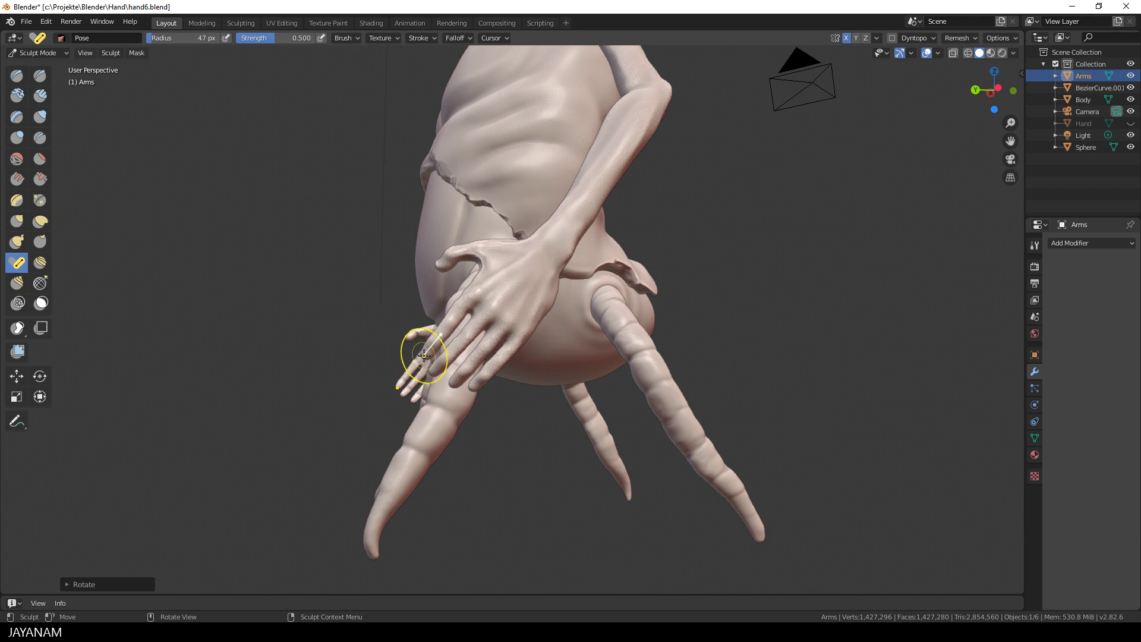
key("f")
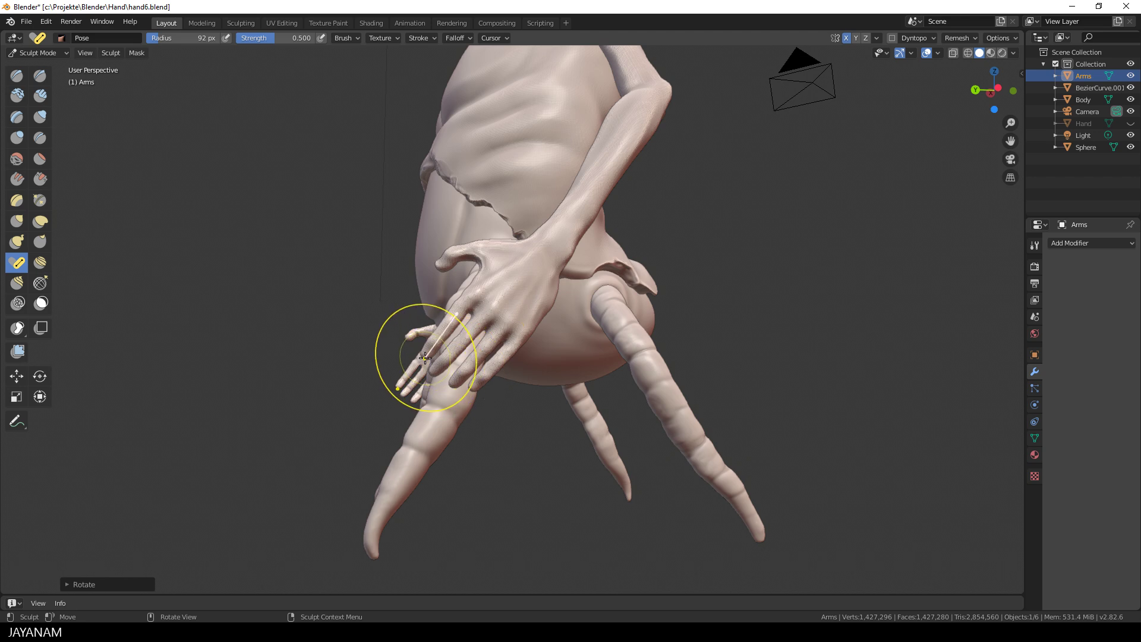
left_click(426, 357)
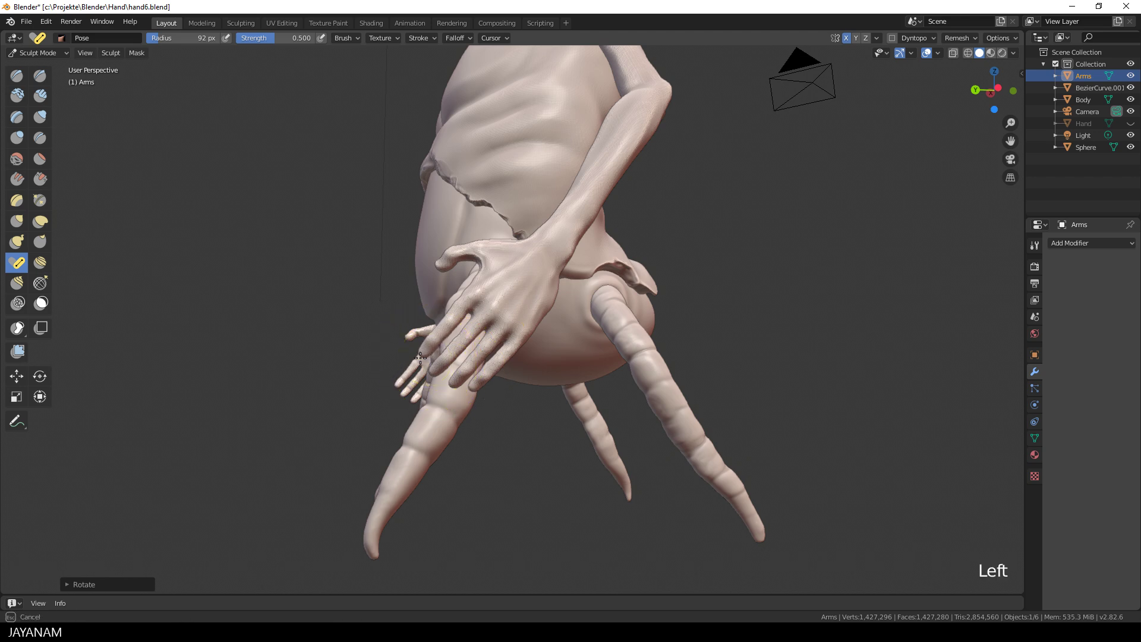
left_click_drag(420, 357, 423, 359)
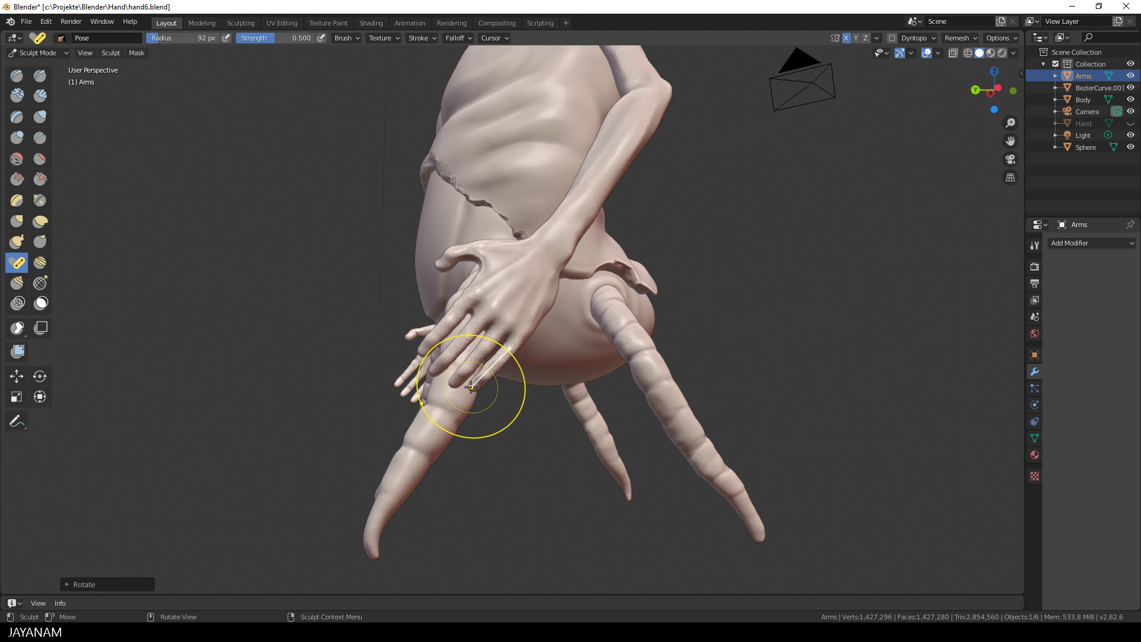
left_click_drag(473, 387, 479, 388)
middle_click_drag(550, 437, 563, 430)
scroll(564, 431, "up", 2)
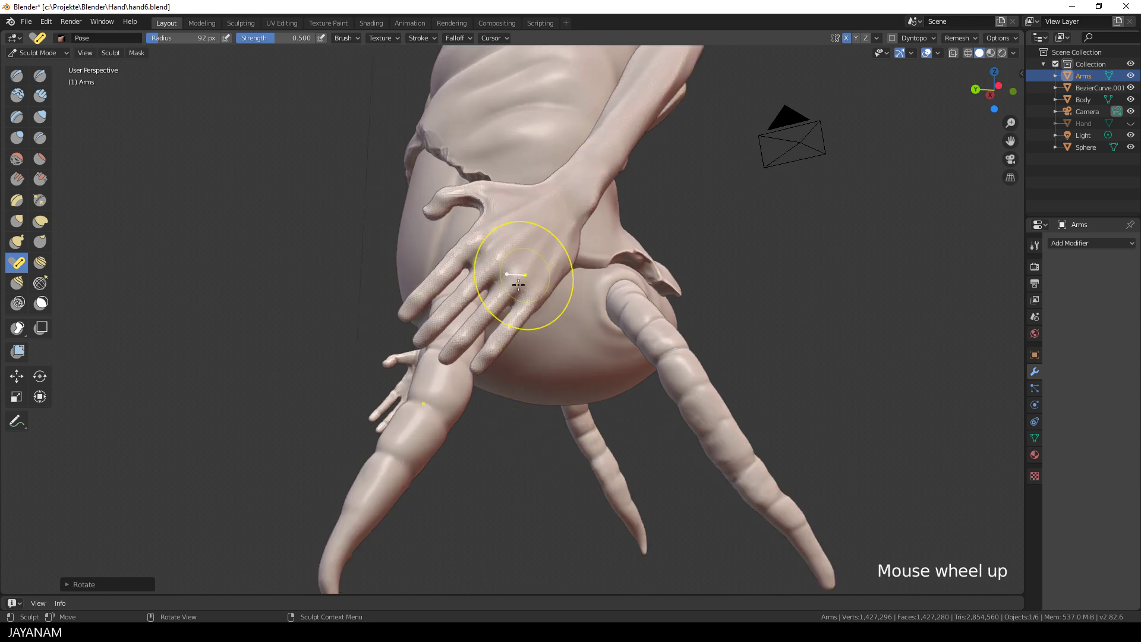
scroll(473, 363, "down", 2)
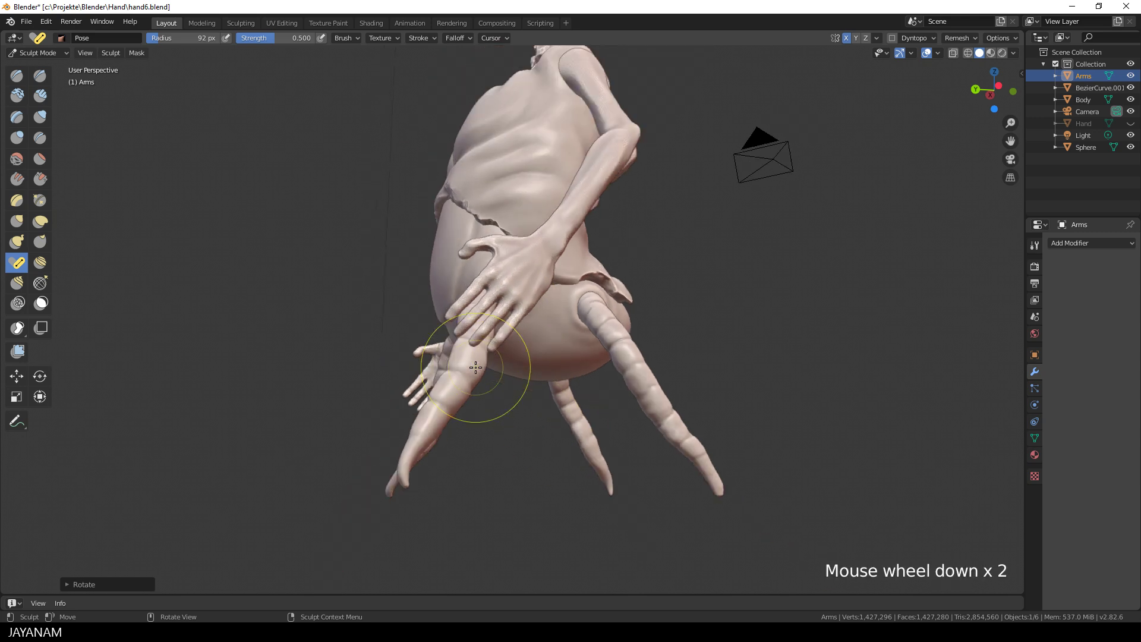
scroll(484, 351, "up", 2)
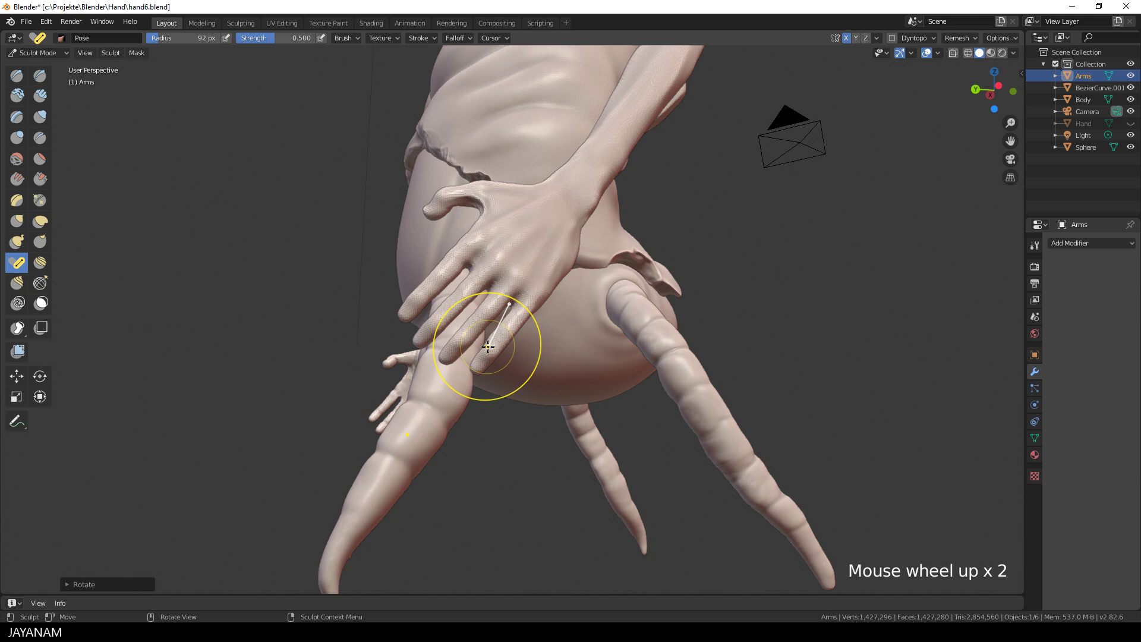
key("f")
left_click(491, 376)
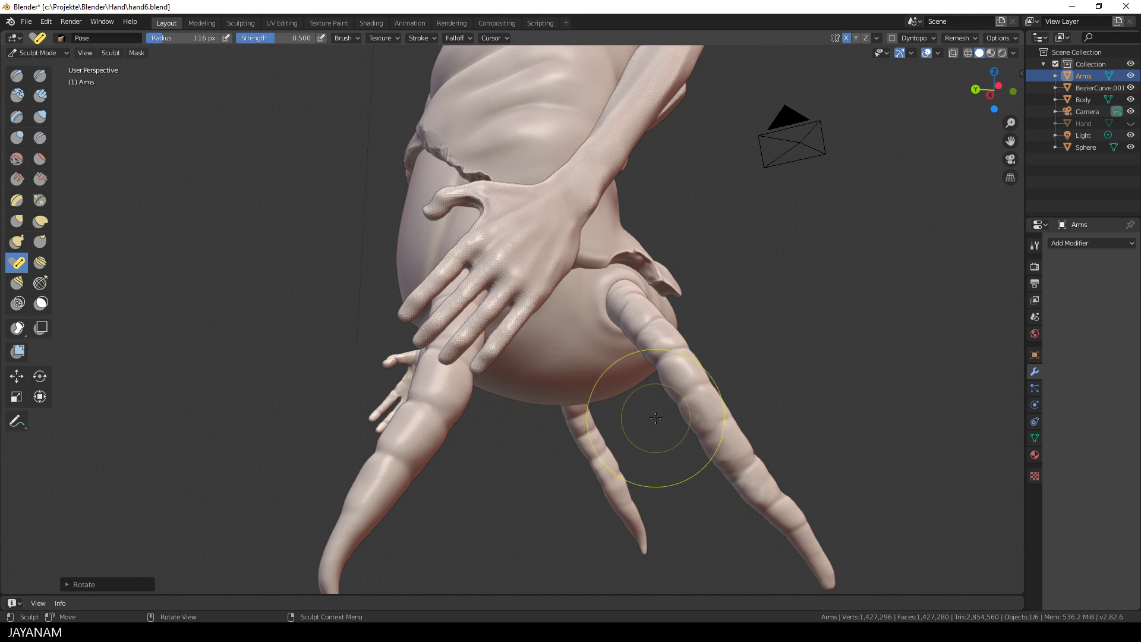
- Lasso-mask part of the hand's fingers to hold them in place
left_click(19, 328)
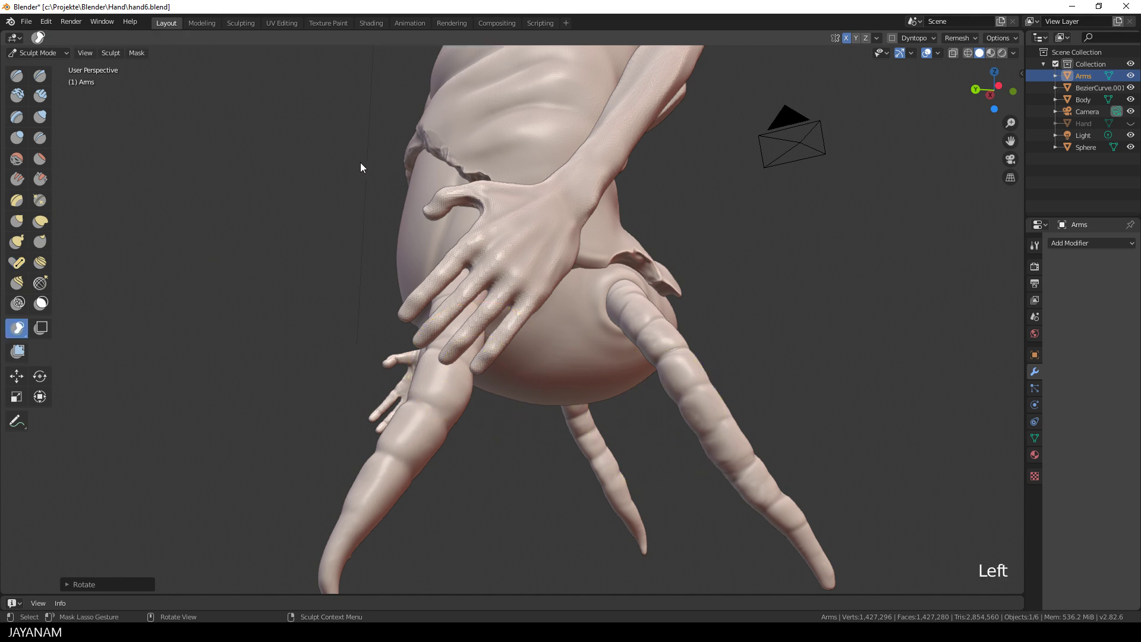
mouse_move(366, 158)
left_mouse_down()
mouse_move(492, 162)
mouse_move(491, 277)
mouse_move(452, 327)
mouse_move(408, 355)
mouse_move(167, 298)
left_mouse_up()
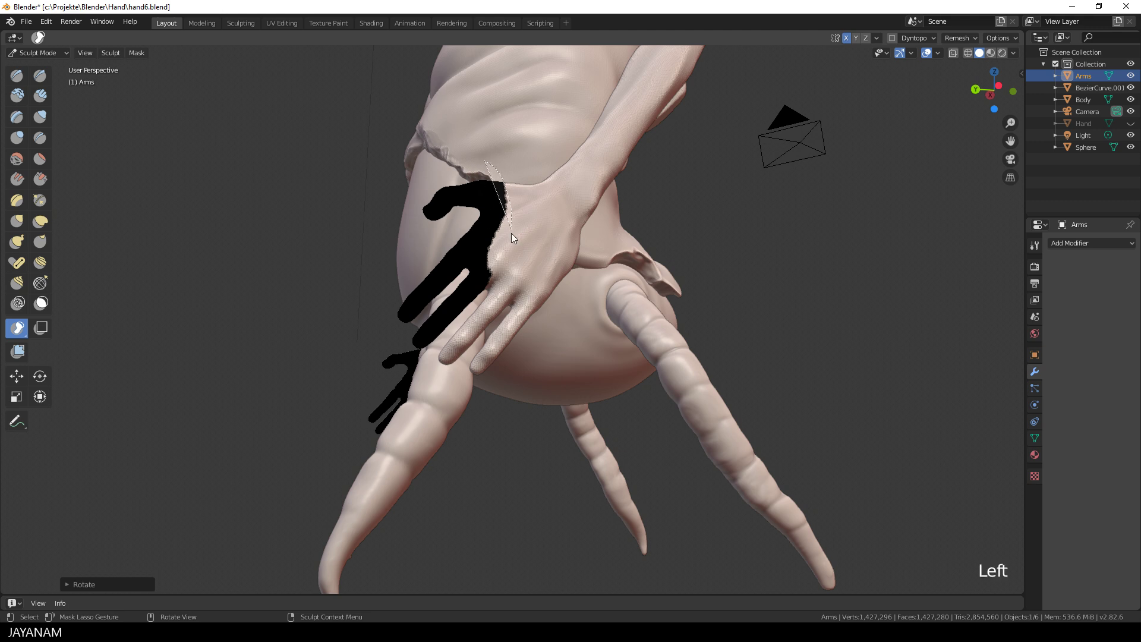
left_click_drag(495, 268, 492, 280)
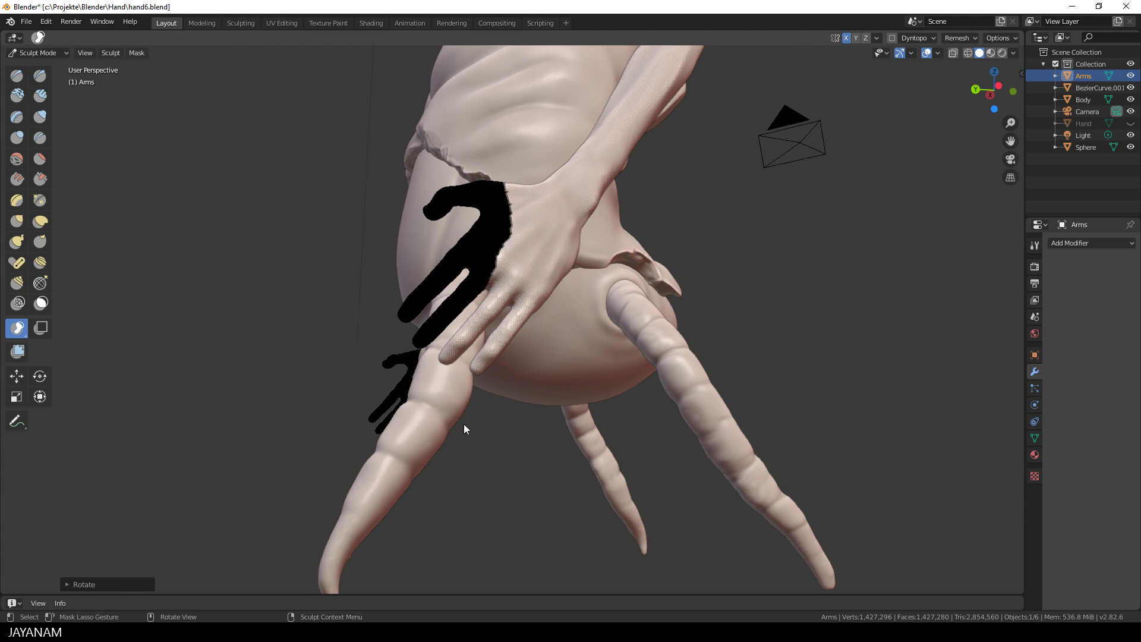
- Enlarge the Pose brush to 144 then 187 px and bend the unmasked fingers
left_click(16, 262)
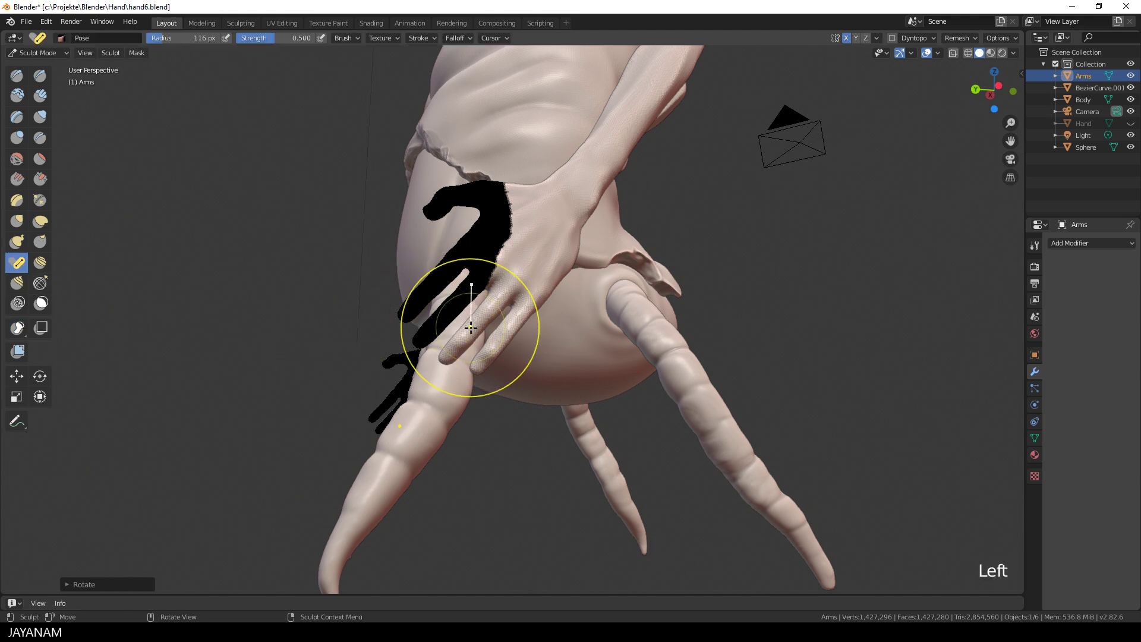
key("f")
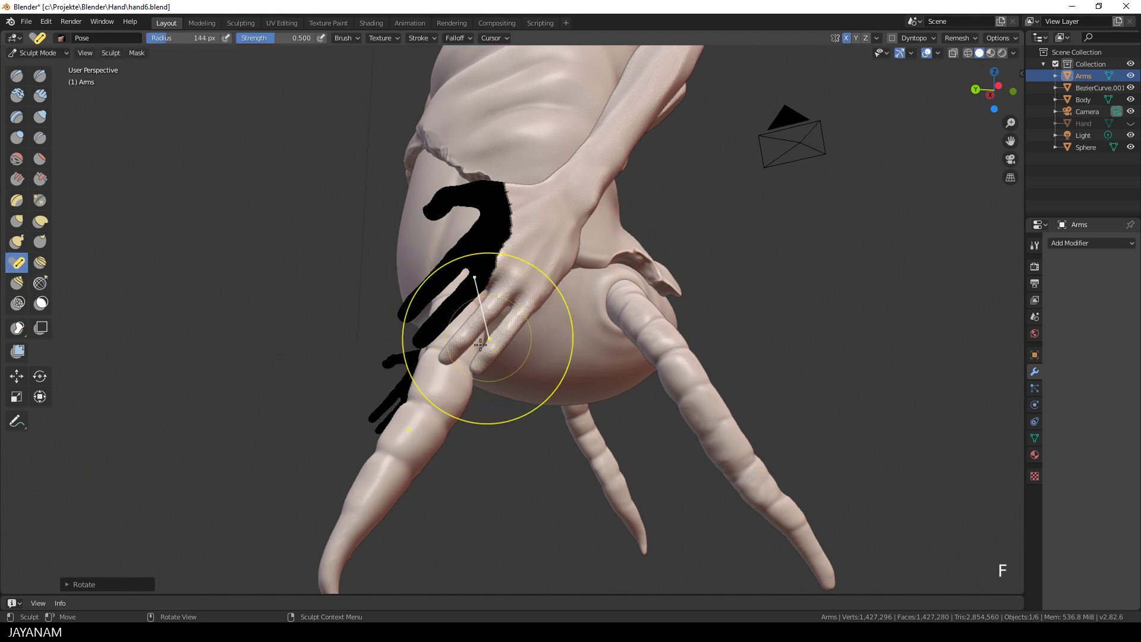
left_click(440, 345)
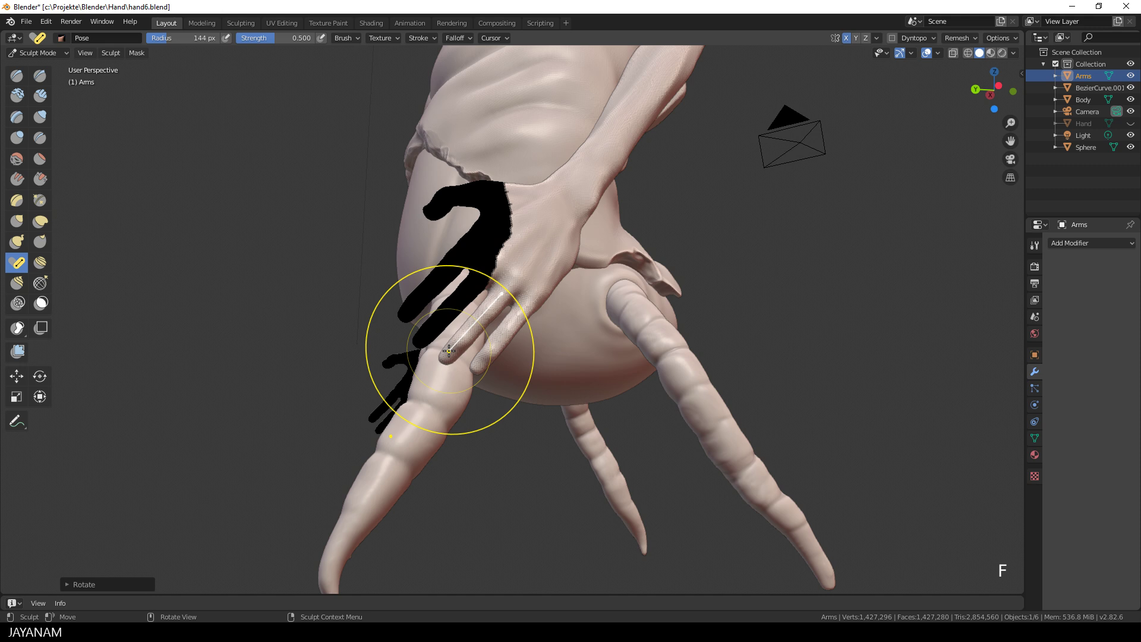
key("f")
mouse_move(450, 352)
left_mouse_down()
mouse_move(456, 365)
mouse_move(445, 365)
left_mouse_up()
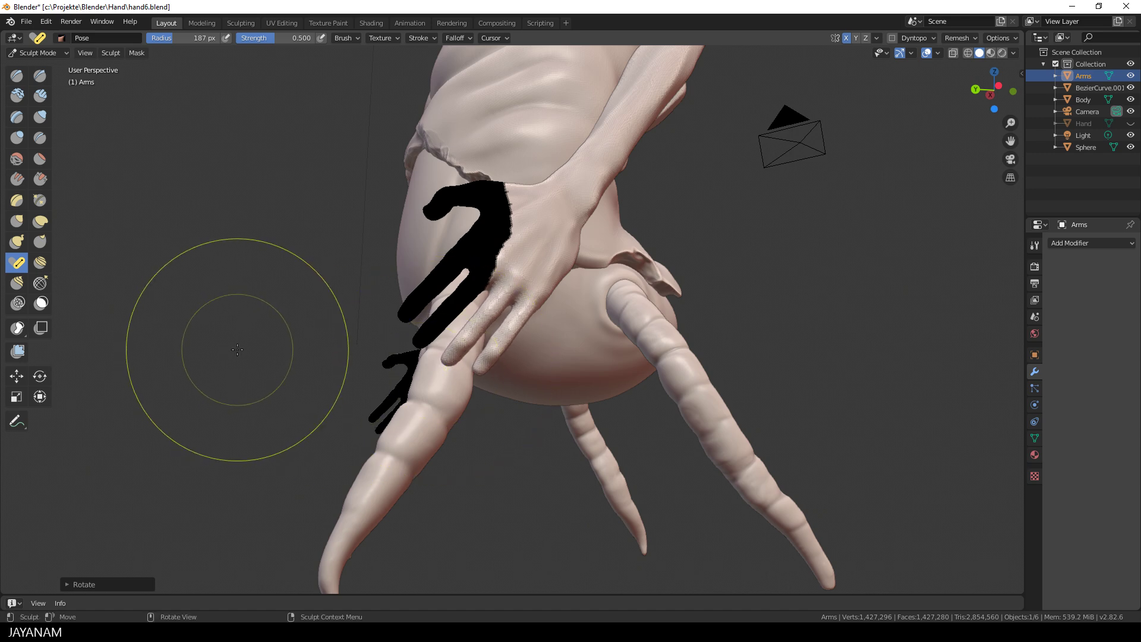
- Clear the hand mask and zoom in on the neck tip in Right Orthographic view
key("alt+m")
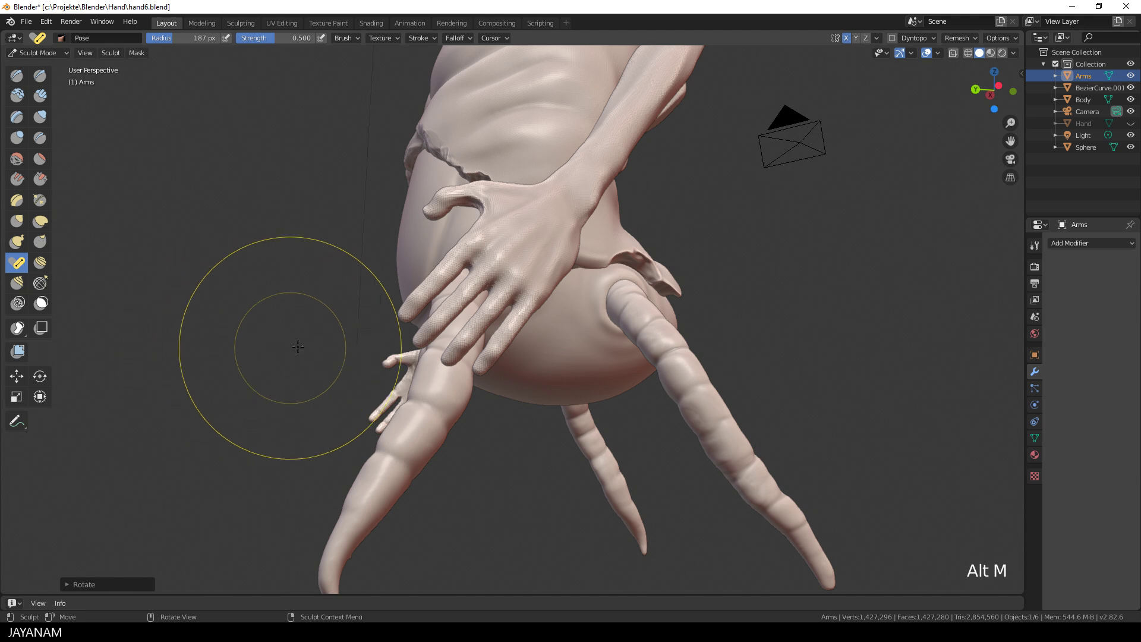
middle_click_drag(358, 380, 585, 221)
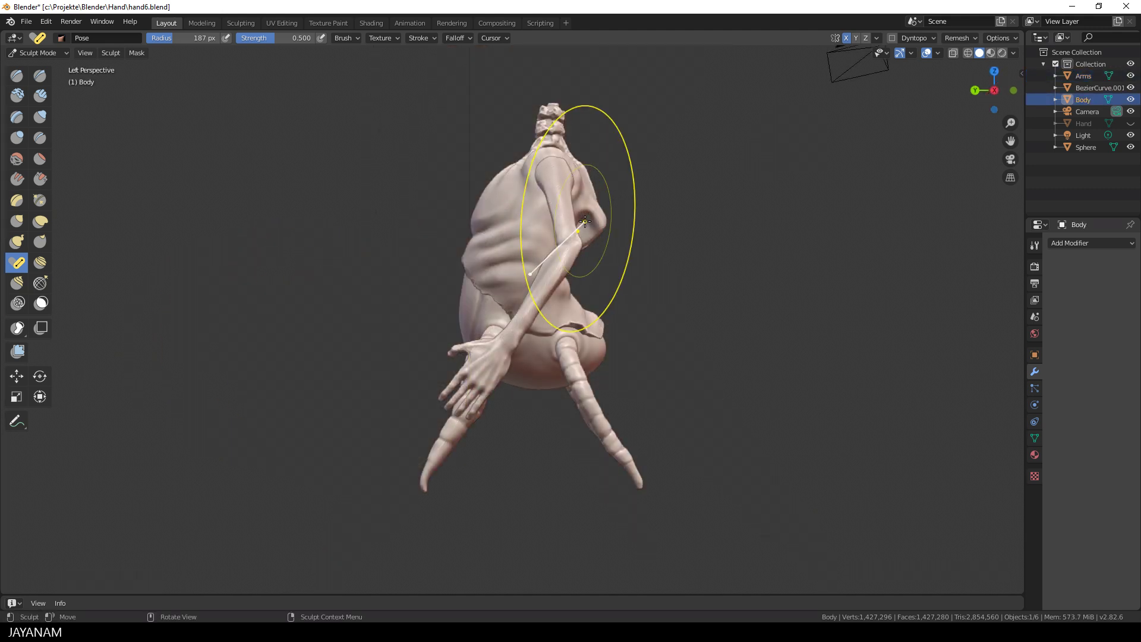
key("KP_3")
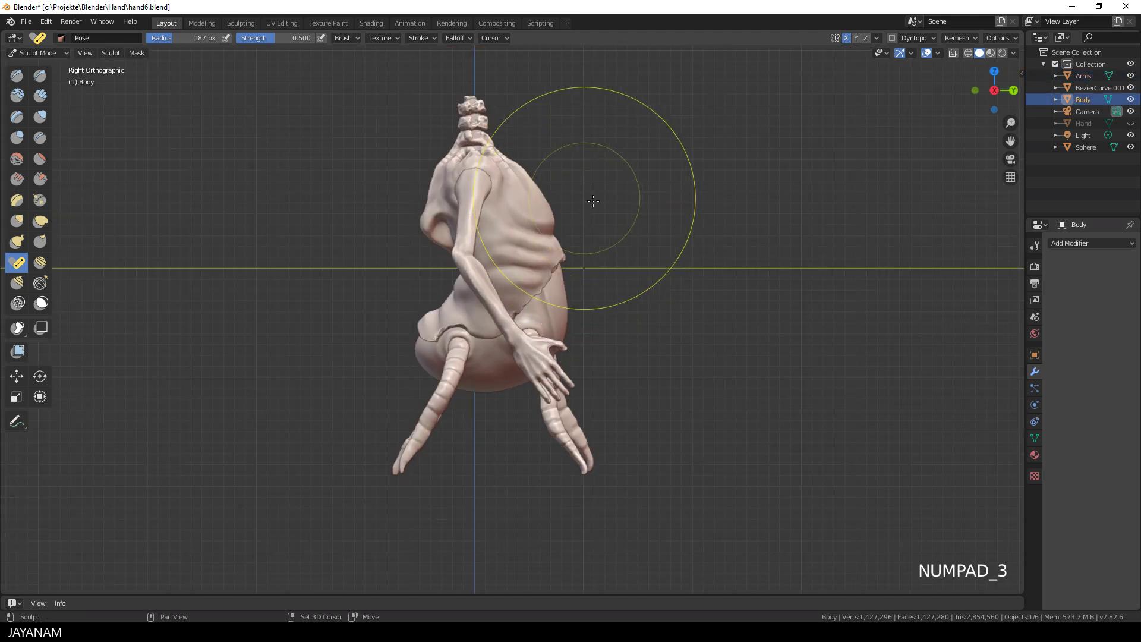
middle_click_drag(602, 198, 648, 352, "shift")
scroll(648, 299, "up", 7)
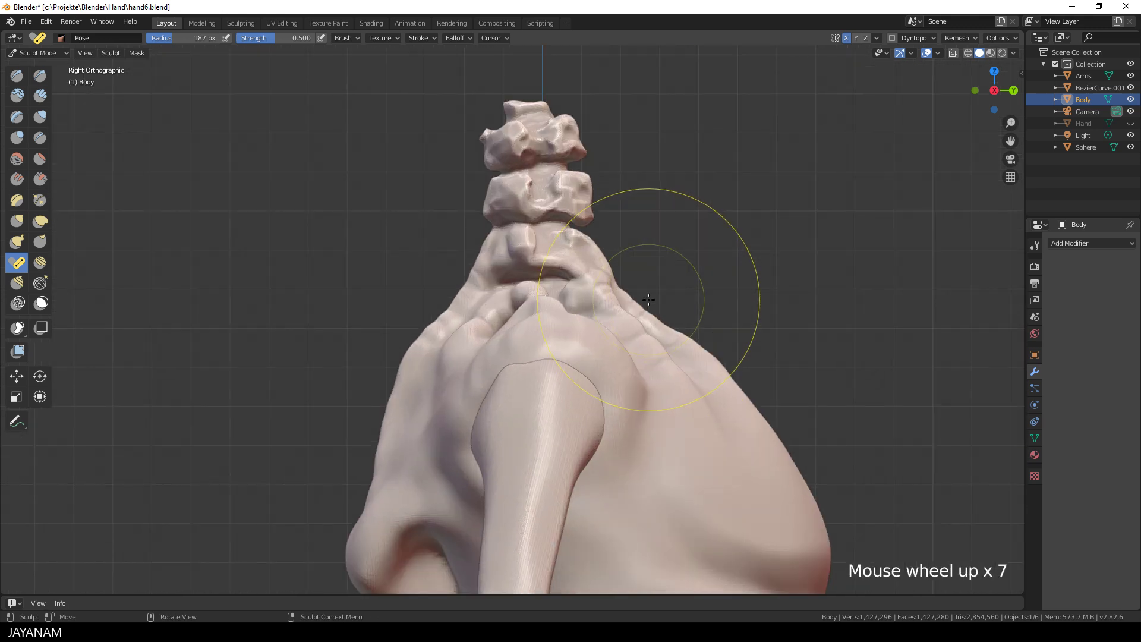
- Lasso-mask the topmost segment of the Body's neck tip with Mask Lasso
left_click(18, 328)
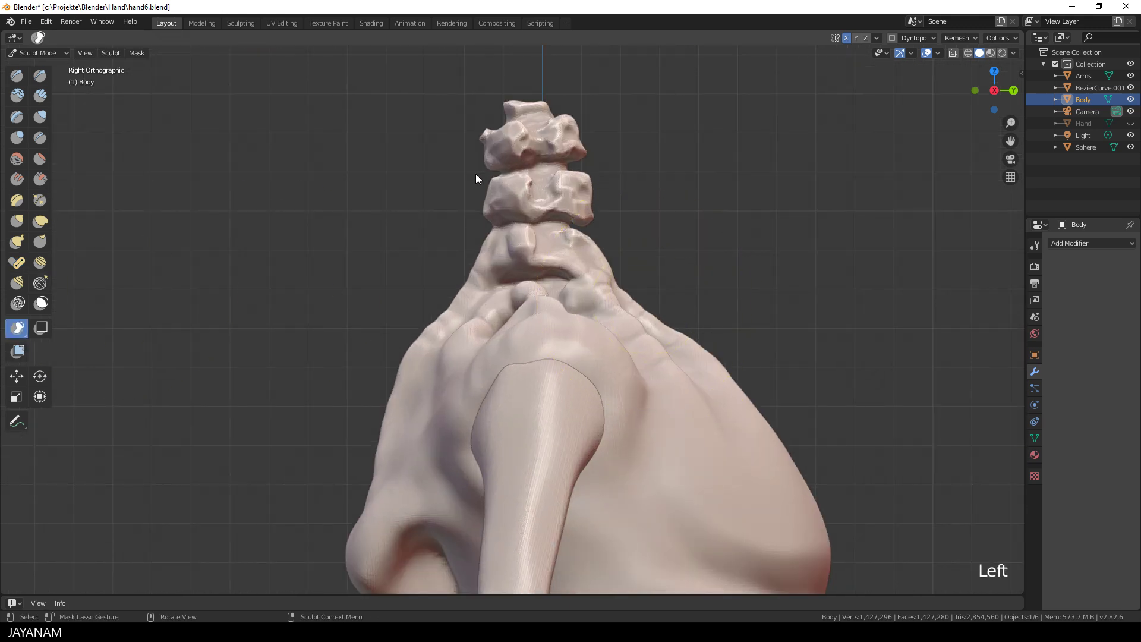
left_click_drag(479, 175, 487, 175)
mouse_move(578, 164)
left_mouse_down()
mouse_move(584, 124)
mouse_move(510, 65)
mouse_move(339, 117)
left_mouse_up()
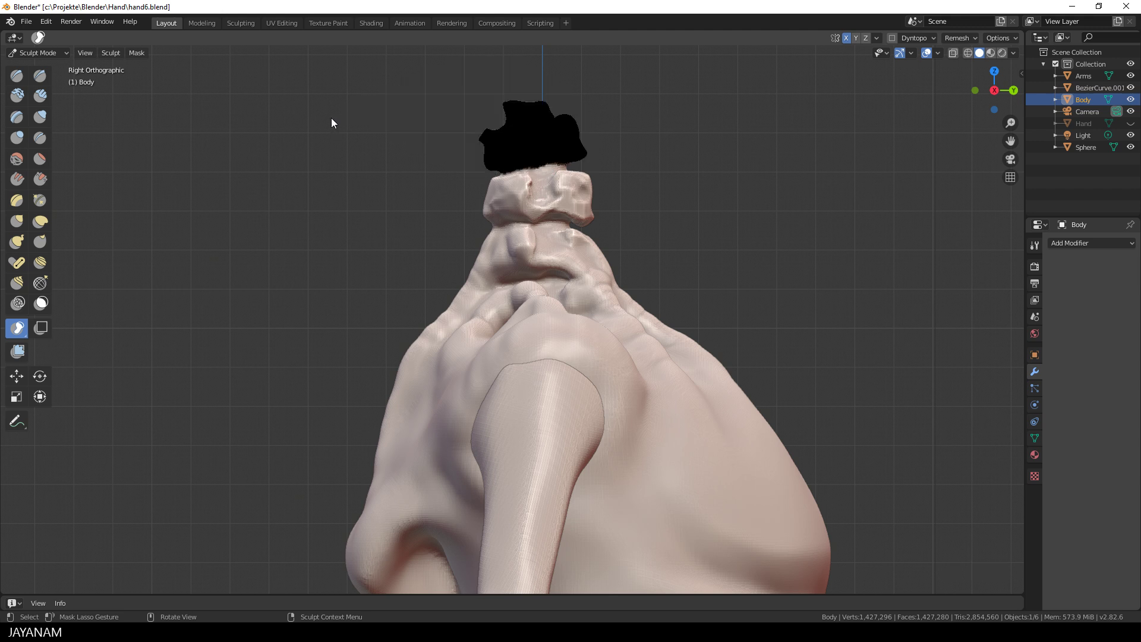
- Smooth the neck mask, then apply Mask Slice with Fill Holes to cut off the tip
key("q")
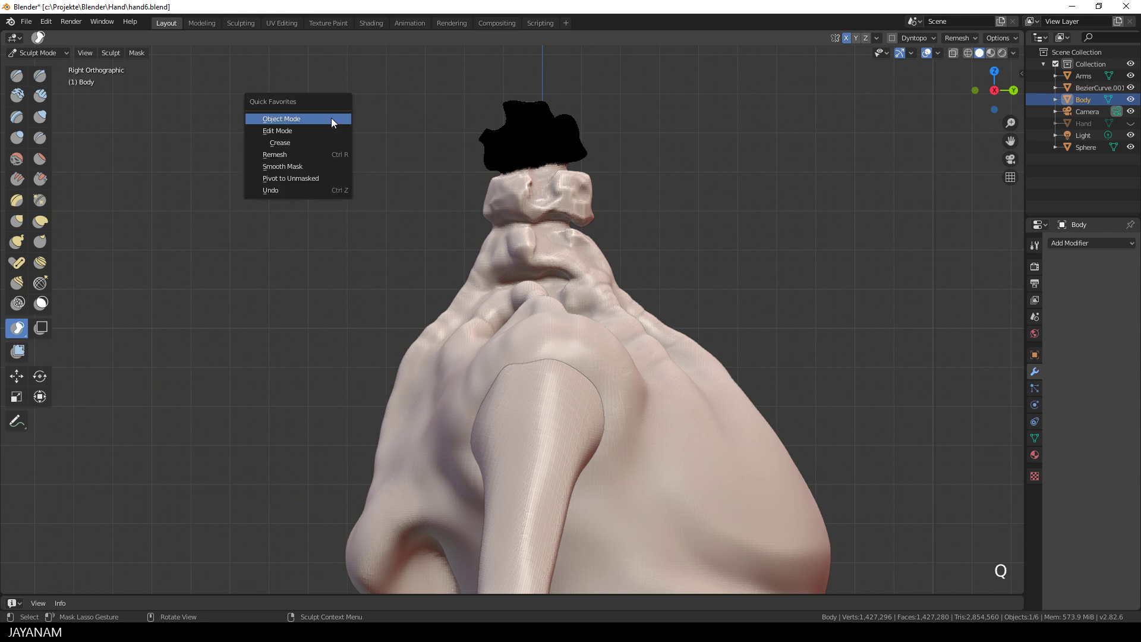
left_click(314, 166)
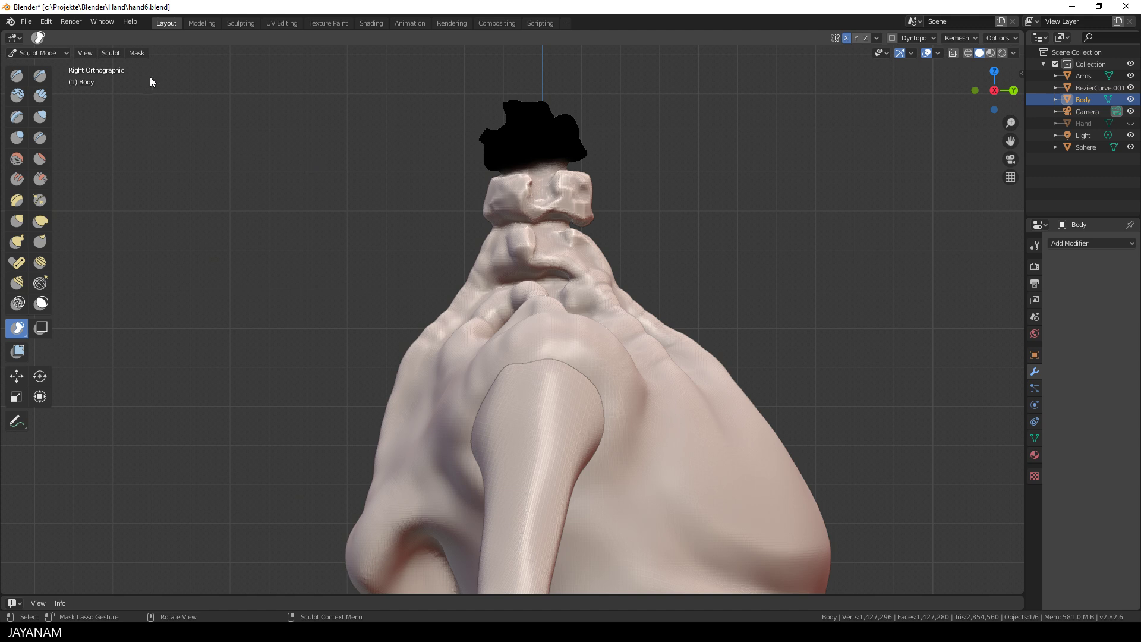
left_click(140, 56)
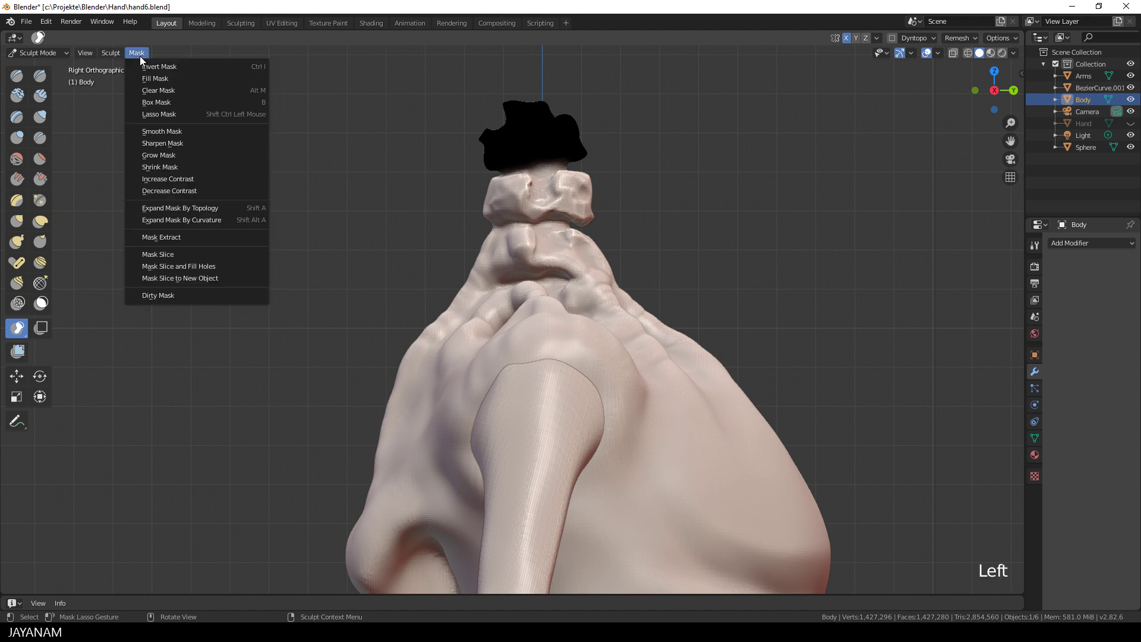
left_click(209, 266)
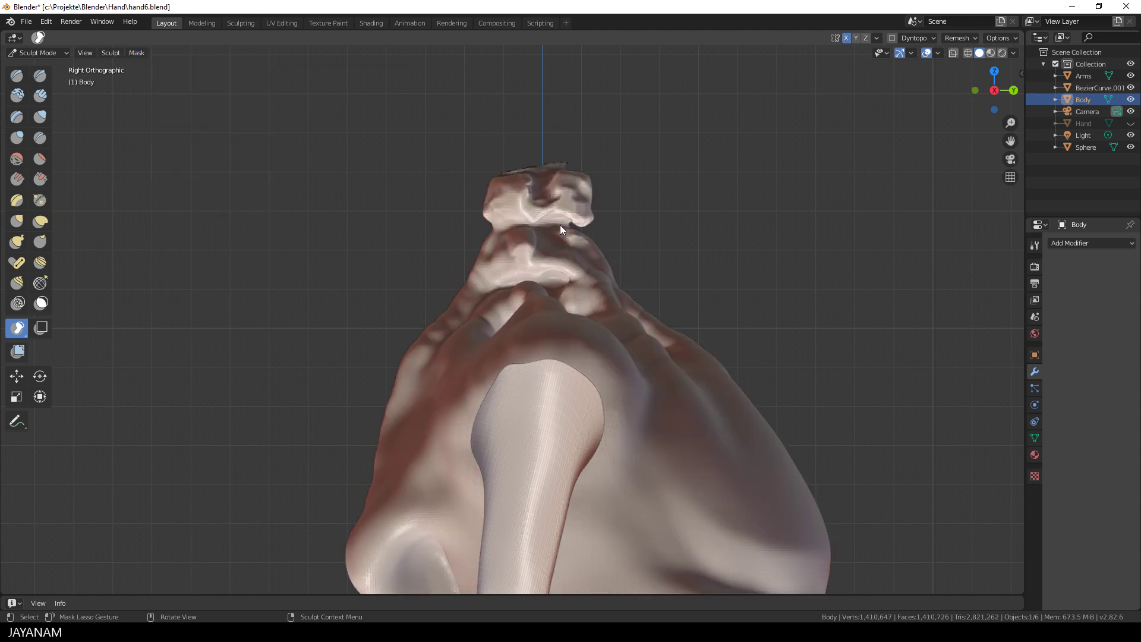
- Inspect the sliced neck from above and clear the leftover mask with Alt+M
scroll(630, 225, "down", 1)
scroll(630, 224, "down", 2)
middle_click_drag(667, 232, 476, 288)
scroll(465, 290, "down", 1)
scroll(465, 291, "down", 2)
scroll(476, 288, "up", 1)
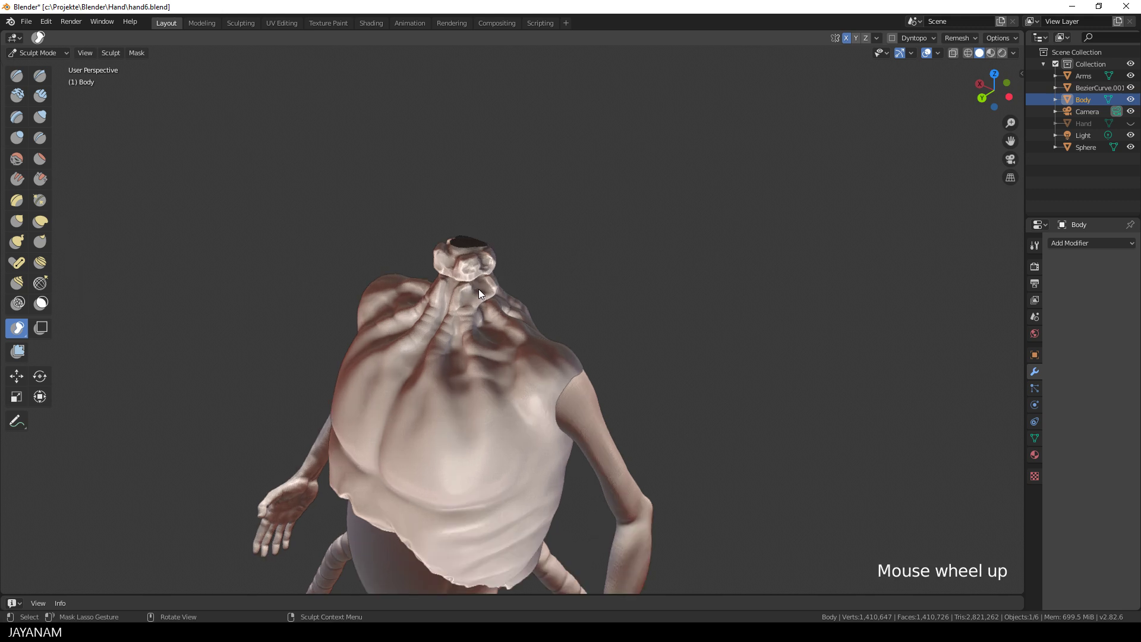
key("alt+m")
mouse_move(533, 248)
middle_mouse_down()
mouse_move(518, 321)
mouse_move(550, 302)
middle_mouse_up()
- Remesh the Body at 0.004 m voxel size, to about 1.37 million vertices
scroll(540, 312, "up", 2)
left_click(973, 38)
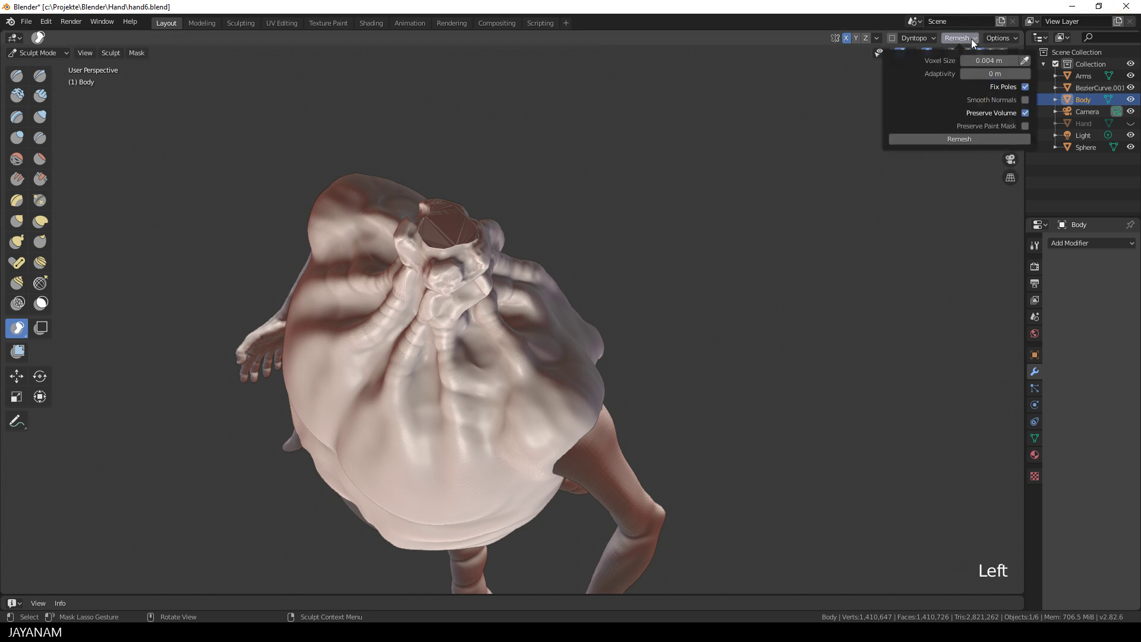
left_click(965, 139)
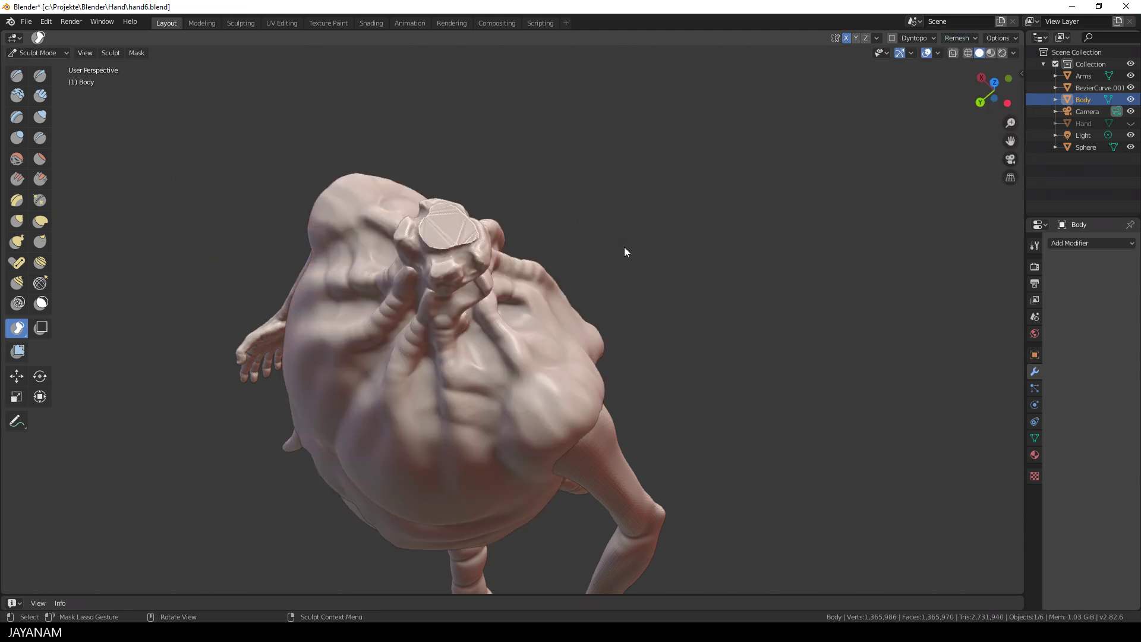
mouse_move(624, 247)
middle_mouse_down()
mouse_move(642, 181)
mouse_move(675, 159)
mouse_move(614, 234)
mouse_move(616, 273)
middle_mouse_up()
scroll(632, 204, "down", 5)
scroll(615, 234, "up", 3)
scroll(615, 274, "up", 3)
- Reshape the sliced neck top with a 60 px Clay Strips brush
left_click(40, 95)
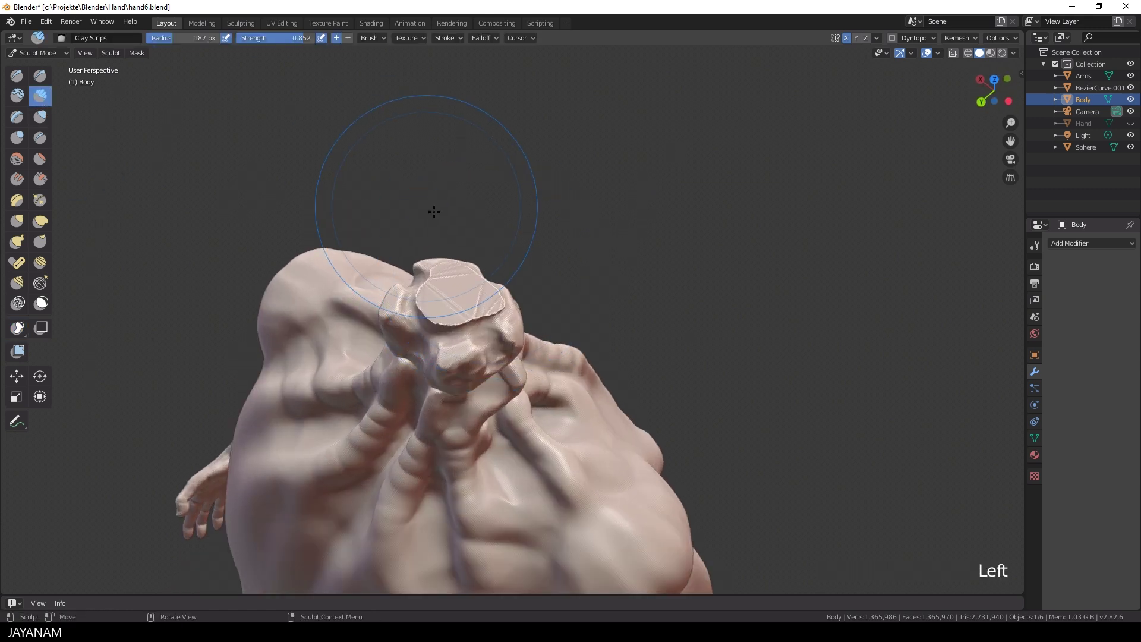
key("f")
scroll(458, 292, "up", 3)
left_click(485, 305, "shift")
left_click(484, 304, "shift")
mouse_move(484, 304)
left_mouse_down("ctrl")
mouse_move(458, 281)
mouse_move(440, 295)
mouse_move(401, 294)
mouse_move(435, 298)
mouse_move(427, 282)
mouse_move(471, 290)
mouse_move(474, 309)
mouse_move(449, 315)
mouse_move(463, 287)
mouse_move(413, 275)
mouse_move(412, 307)
mouse_move(429, 316)
mouse_move(397, 307)
mouse_move(463, 254)
mouse_move(470, 304)
mouse_move(416, 327)
left_mouse_up("ctrl")
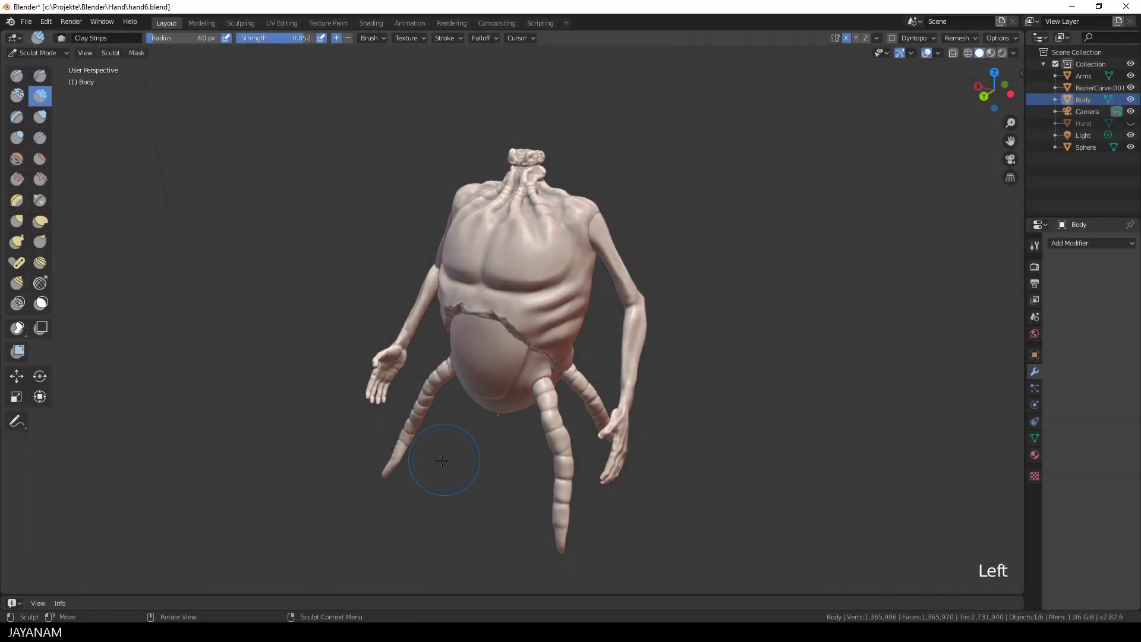
- Switch to the leg object BezierCurve.001 and enter Sculpt Mode on it
key("q")
key("Return")
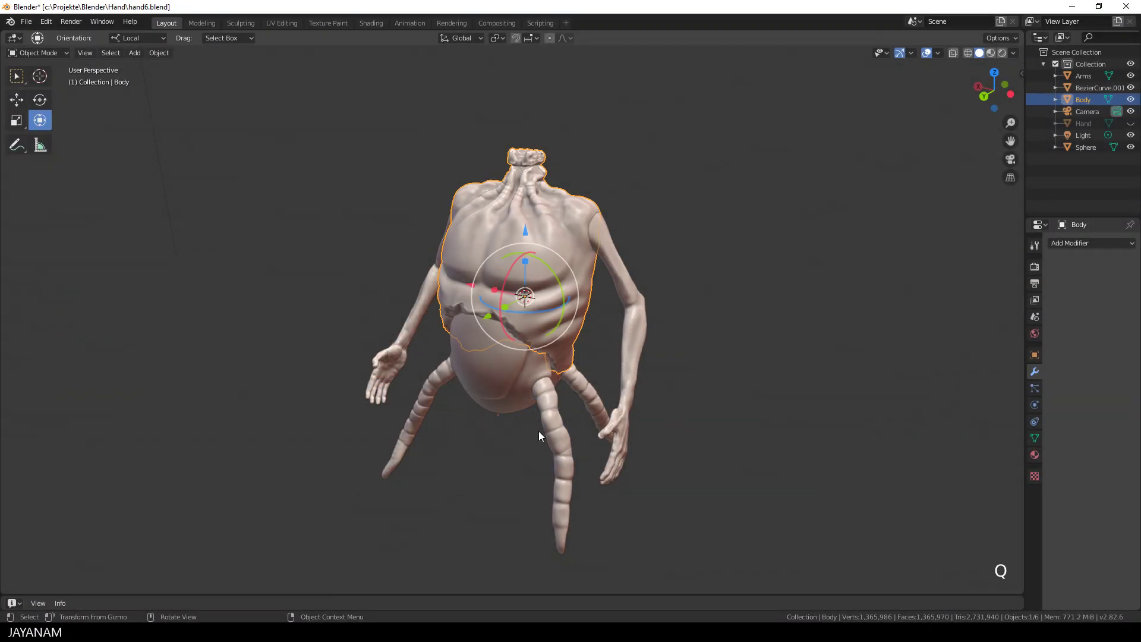
left_click(427, 399)
key("q")
key("Return")
mouse_move(452, 426)
middle_mouse_down()
mouse_move(523, 452)
mouse_move(565, 376)
mouse_move(433, 369)
middle_mouse_up()
- Select the Pose brush and raise Pose IK Segments from 2 to 3
left_click(17, 263)
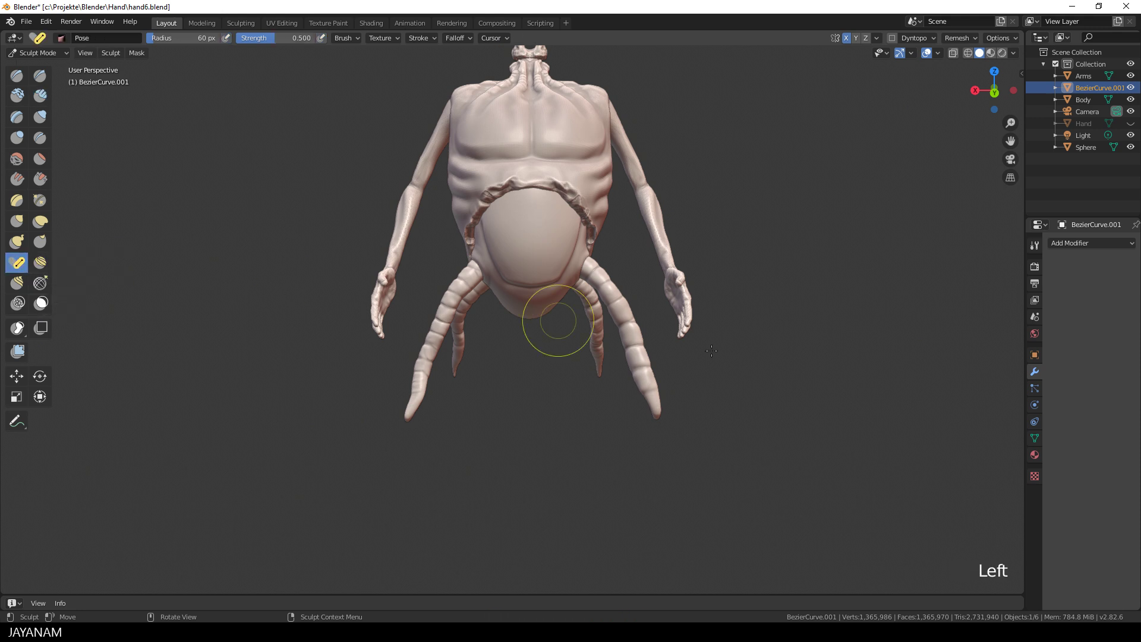
left_click(1034, 245)
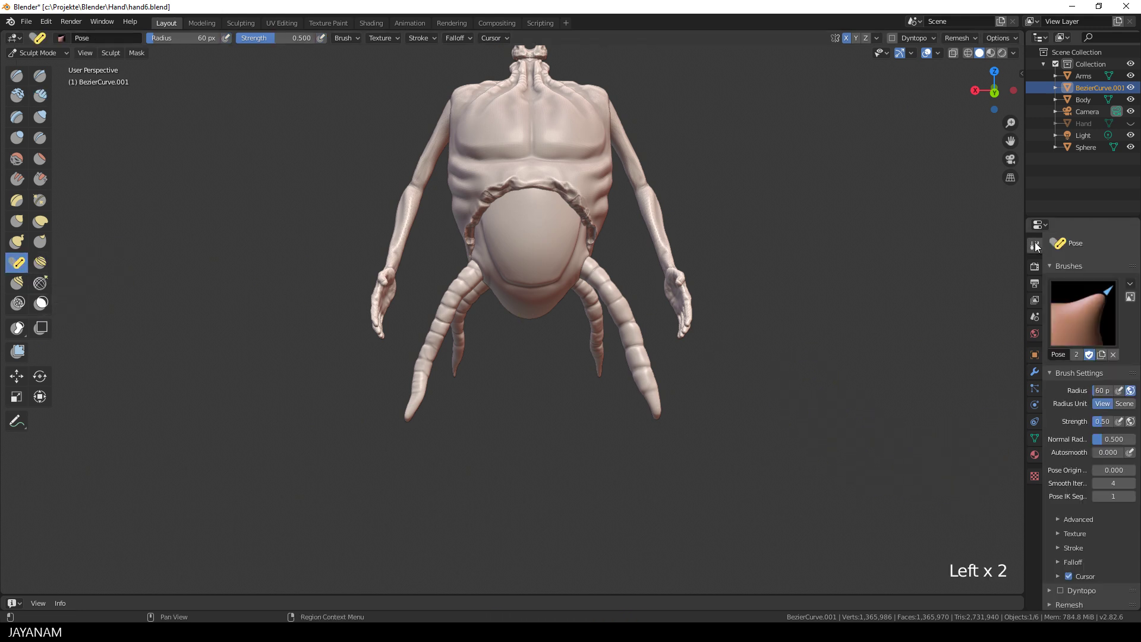
left_click(1131, 497)
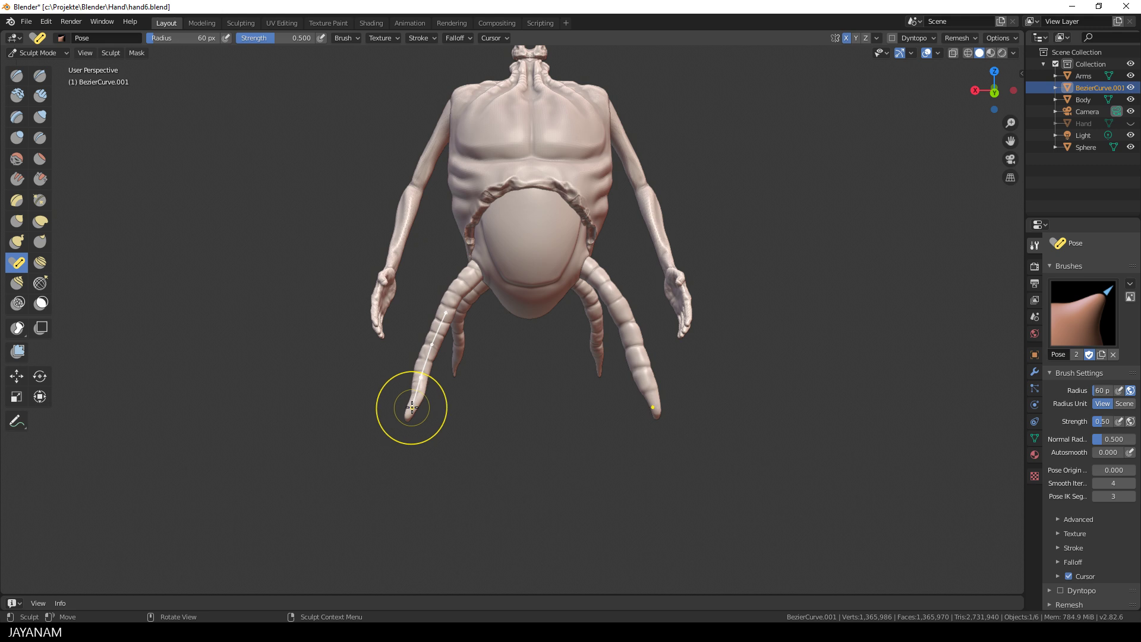
- Bend the lower tentacle legs with a 91 px Pose brush into curled, insect-like kinks
key("f")
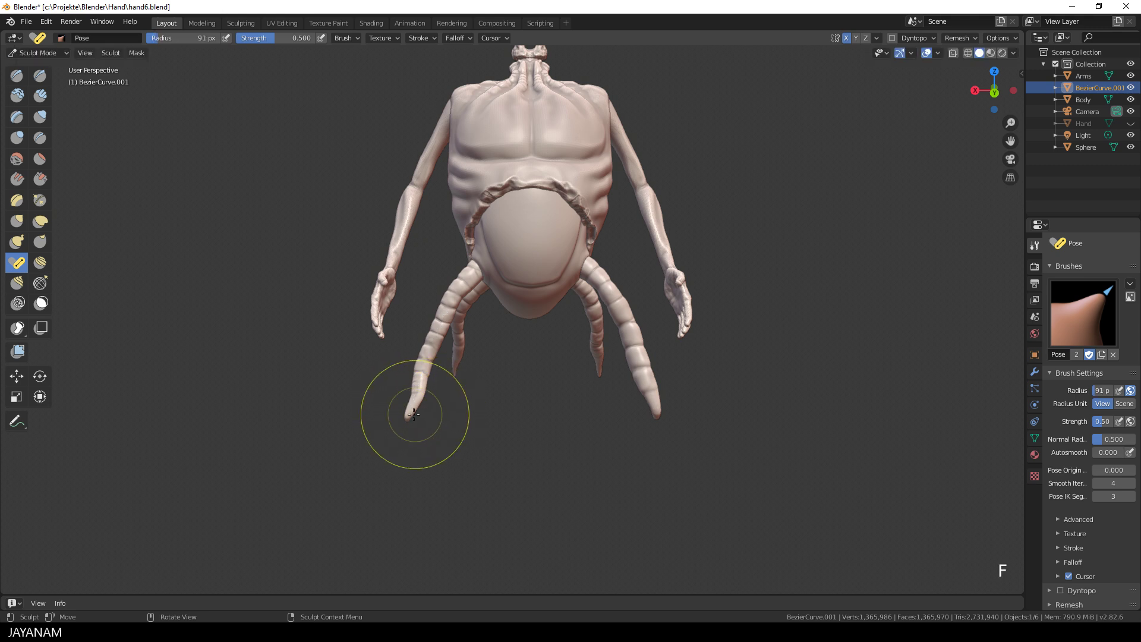
left_click(413, 413)
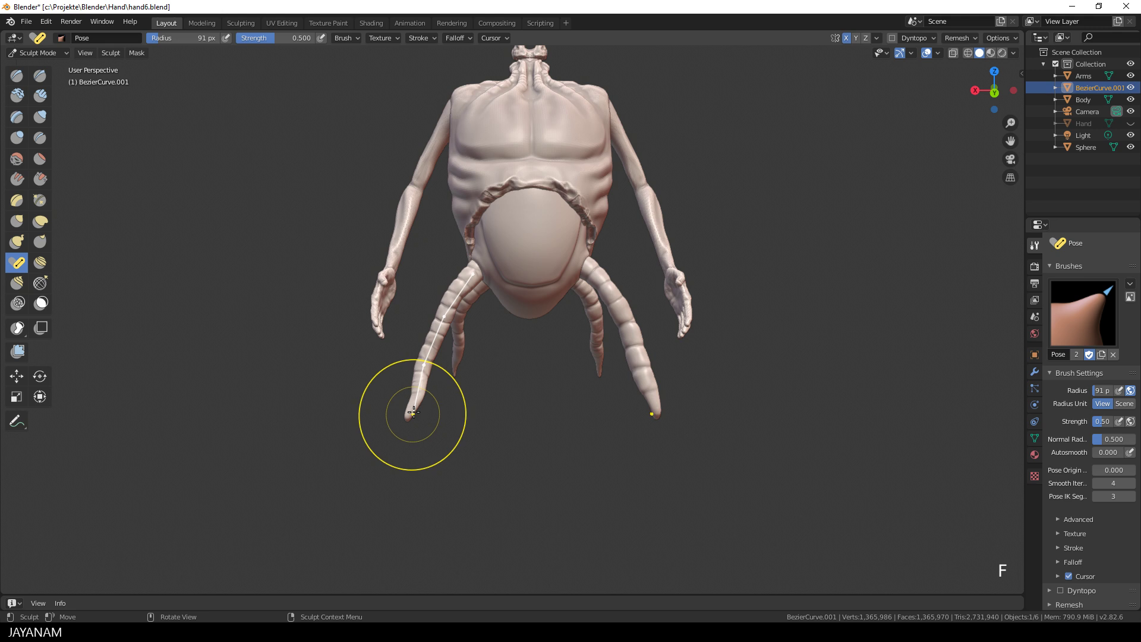
mouse_move(398, 410)
left_mouse_down()
mouse_move(397, 372)
mouse_move(446, 369)
mouse_move(434, 410)
mouse_move(422, 396)
mouse_move(432, 384)
mouse_move(368, 329)
mouse_move(332, 336)
mouse_move(322, 359)
mouse_move(342, 375)
mouse_move(427, 392)
mouse_move(452, 391)
mouse_move(522, 331)
mouse_move(530, 349)
mouse_move(472, 385)
mouse_move(438, 373)
mouse_move(452, 389)
left_mouse_up()
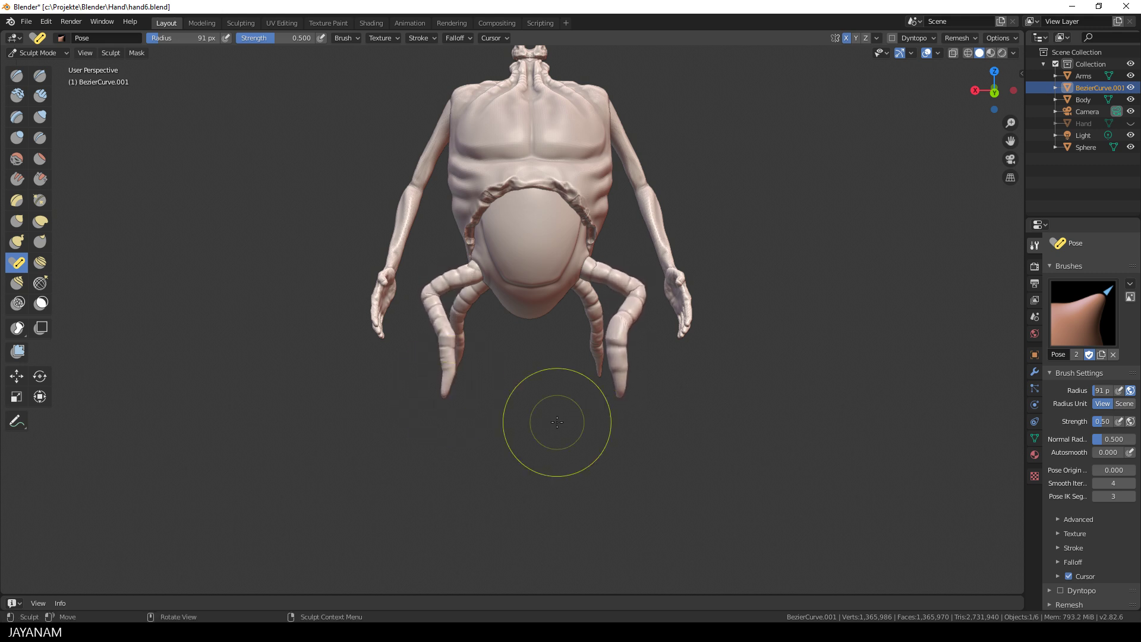
mouse_move(557, 422)
middle_mouse_down()
mouse_move(470, 438)
mouse_move(561, 447)
mouse_move(626, 428)
mouse_move(606, 440)
middle_mouse_up()
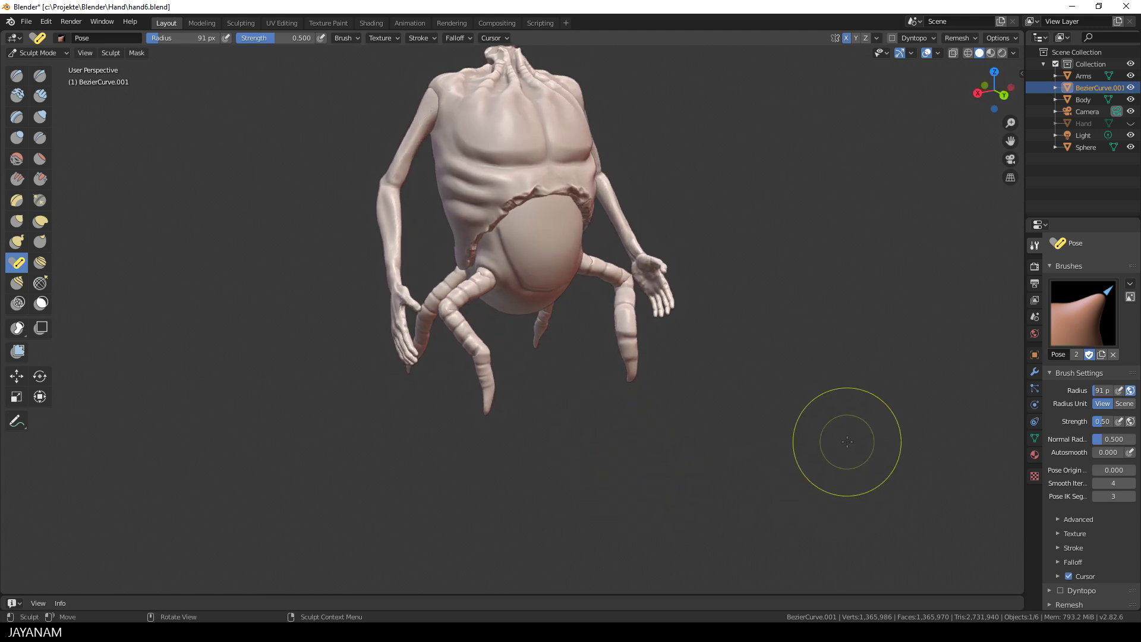
middle_click_drag(847, 442, 438, 461)
left_click_drag(438, 460, 423, 443)
mouse_move(504, 438)
middle_mouse_down()
mouse_move(784, 453)
mouse_move(756, 449)
middle_mouse_up()
scroll(650, 448, "down", 2)
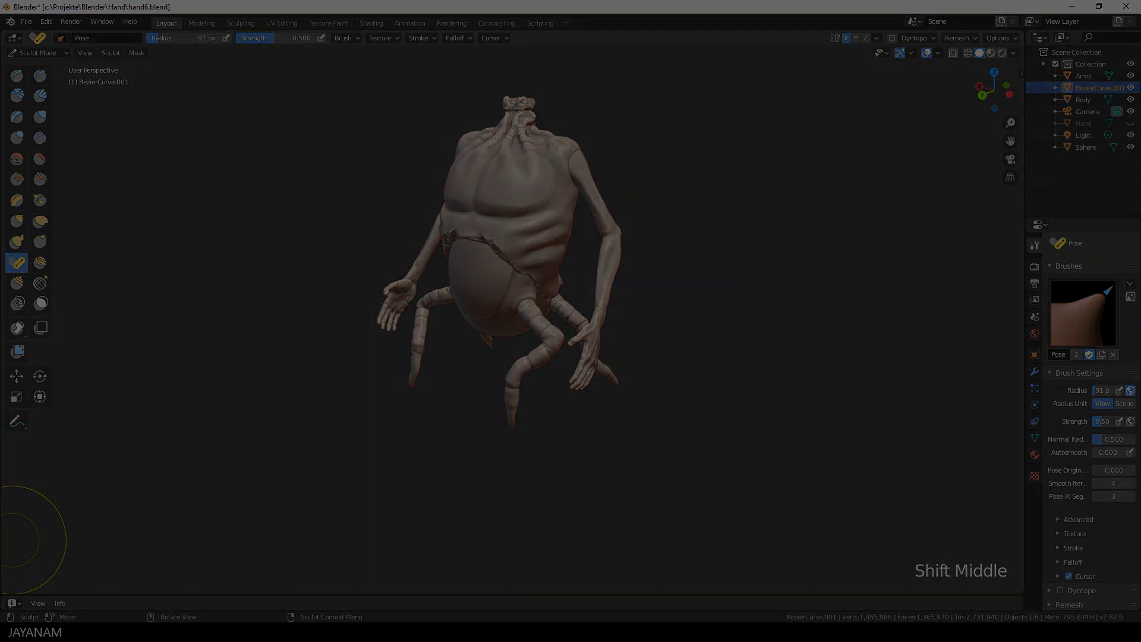